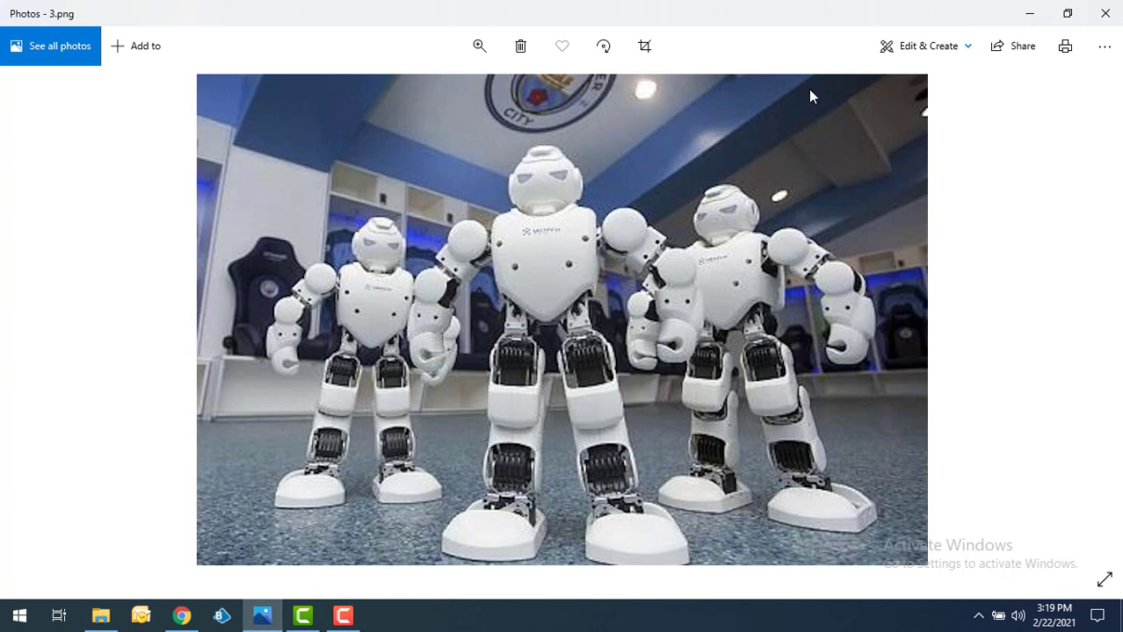
Close the robot photo and start a new Object Detection model from AI Builder's Build page in Power Automate.
{"action": "key", "text": "alt+F4"}
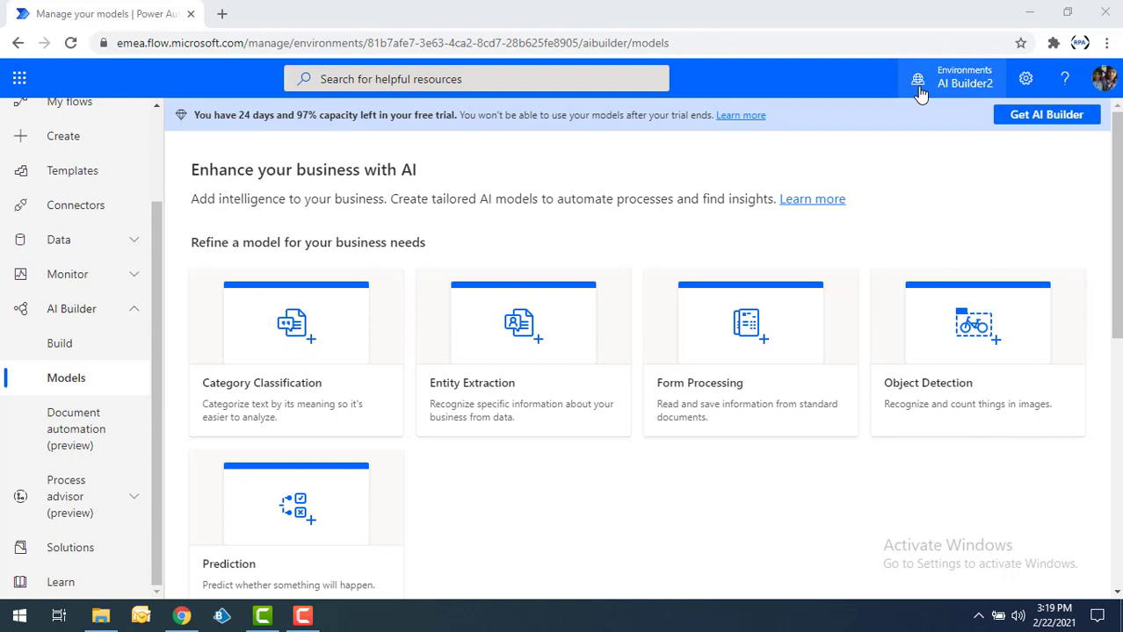
{"action": "left_click", "coordinate": [110, 314]}
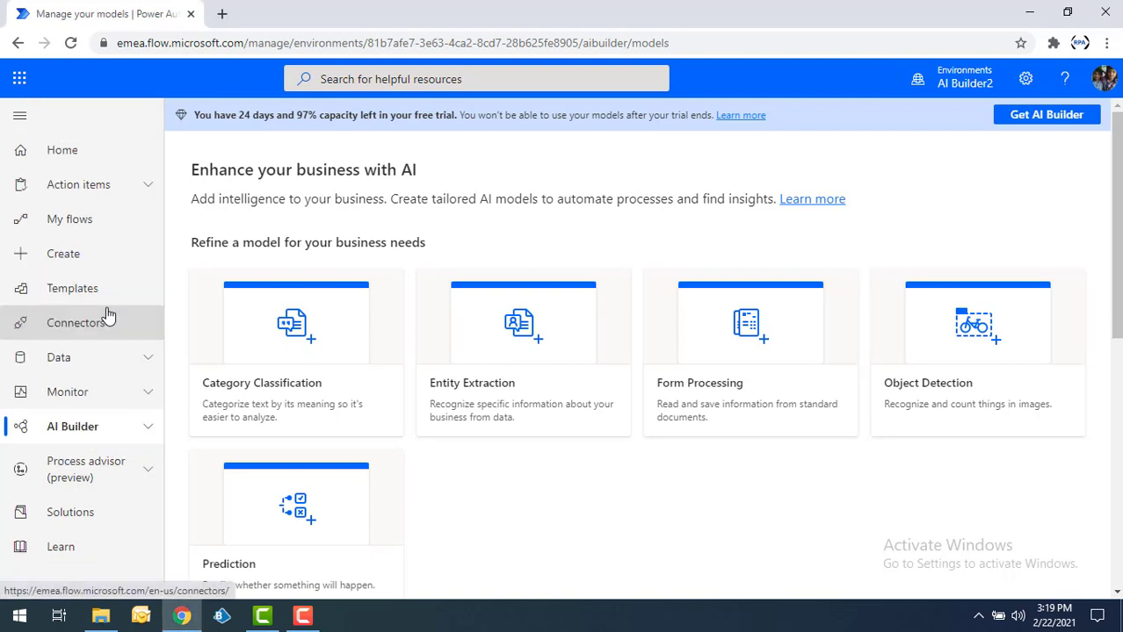
{"action": "left_click", "coordinate": [95, 426]}
{"action": "scroll", "coordinate": [132, 406], "scroll_direction": "down", "scroll_amount": 1}
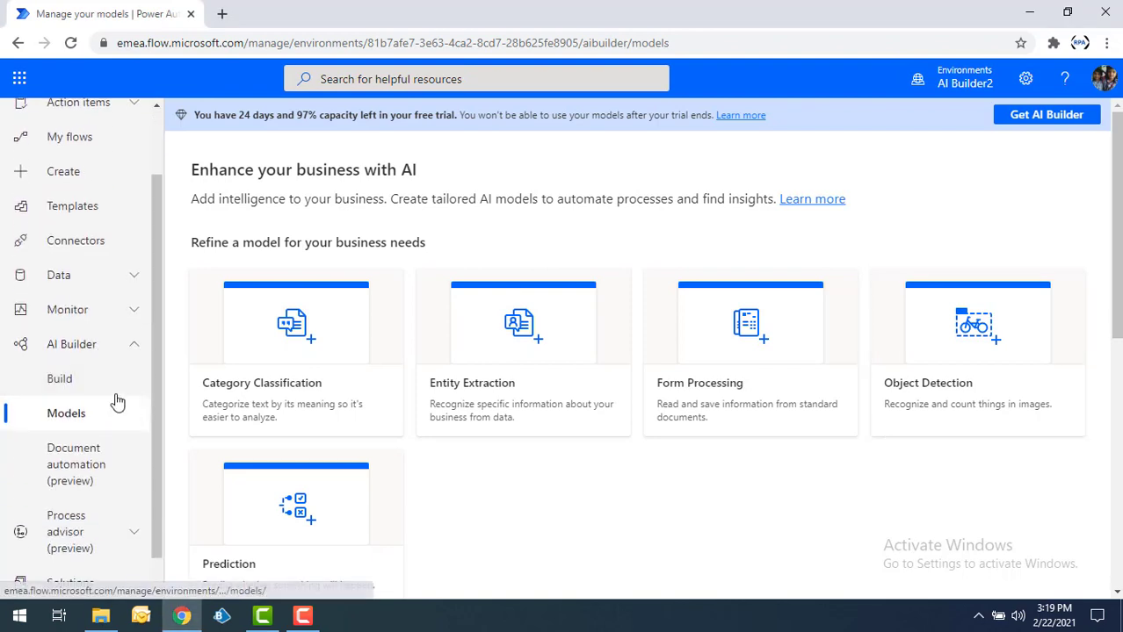
{"action": "left_click", "coordinate": [91, 390]}
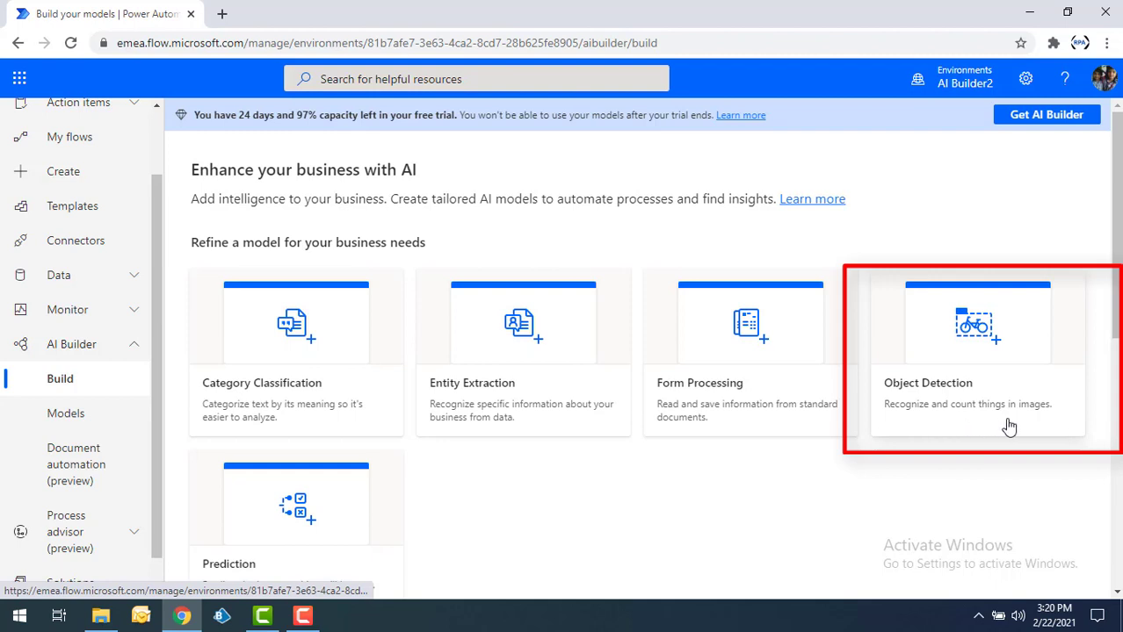
{"action": "left_click", "coordinate": [1004, 360]}
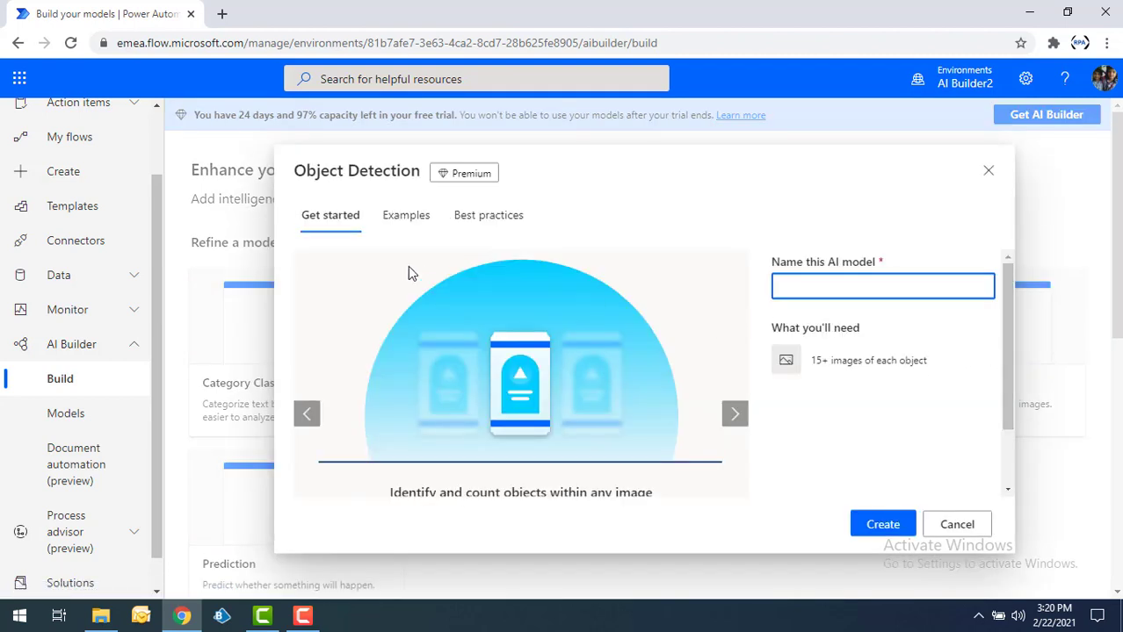
Review the Object Detection examples and the first two best-practice comparisons on image quantity and natural context.
{"action": "left_click", "coordinate": [410, 224]}
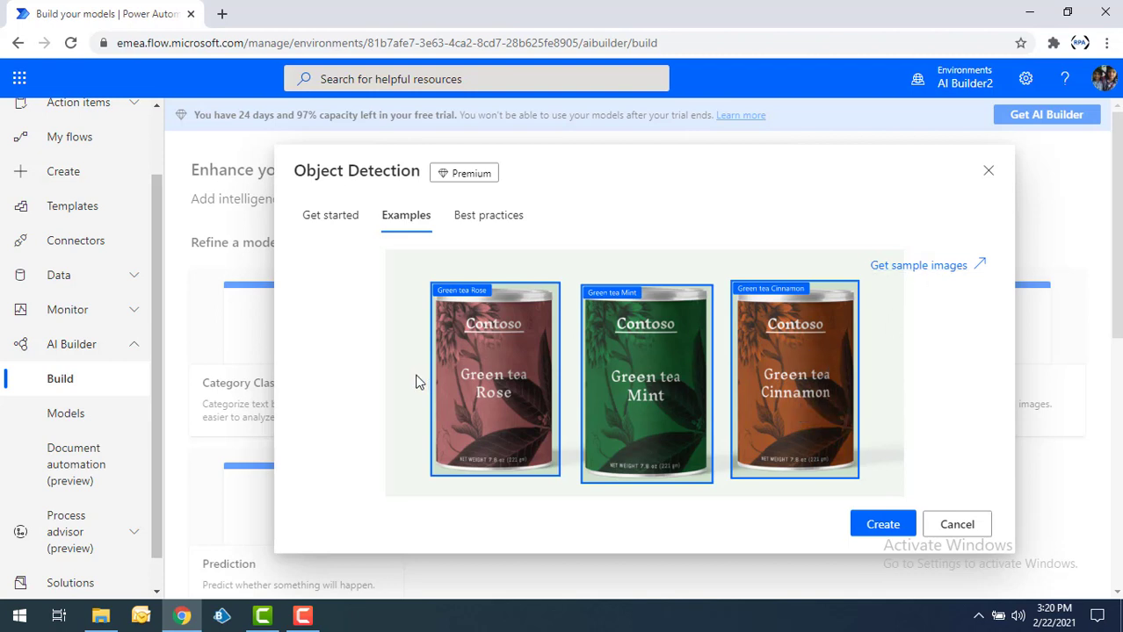
{"action": "left_click", "coordinate": [501, 224]}
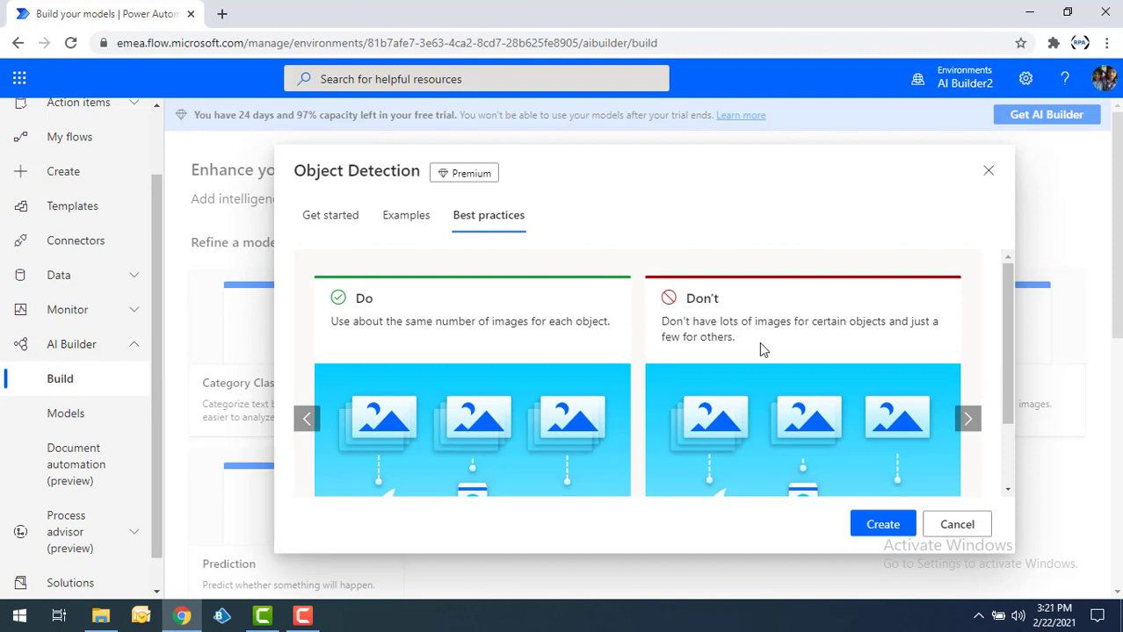
{"action": "left_click", "coordinate": [968, 421]}
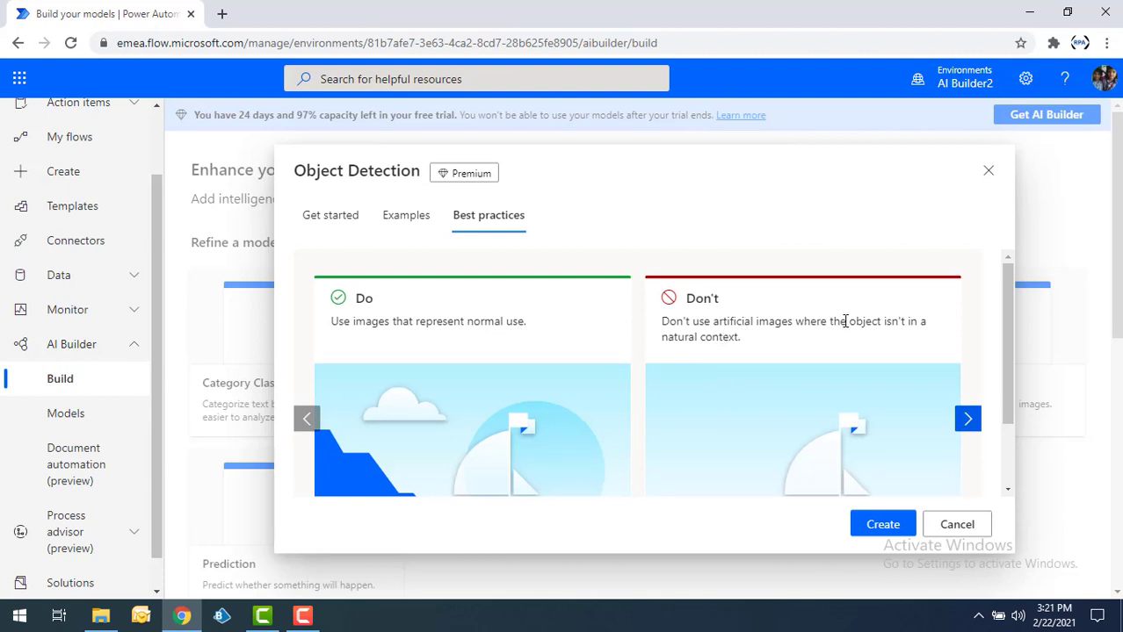
{"action": "left_click_drag", "start_coordinate": [741, 338], "coordinate": [696, 332]}
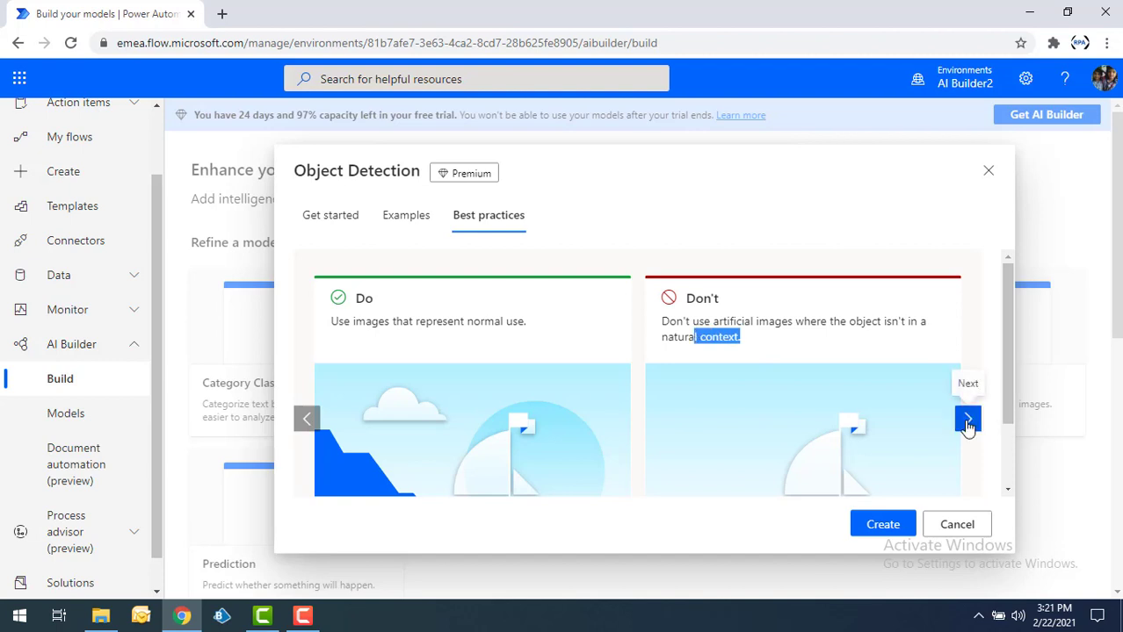
Name the AI model ROBO AI and create it.
{"action": "left_click", "coordinate": [878, 527]}
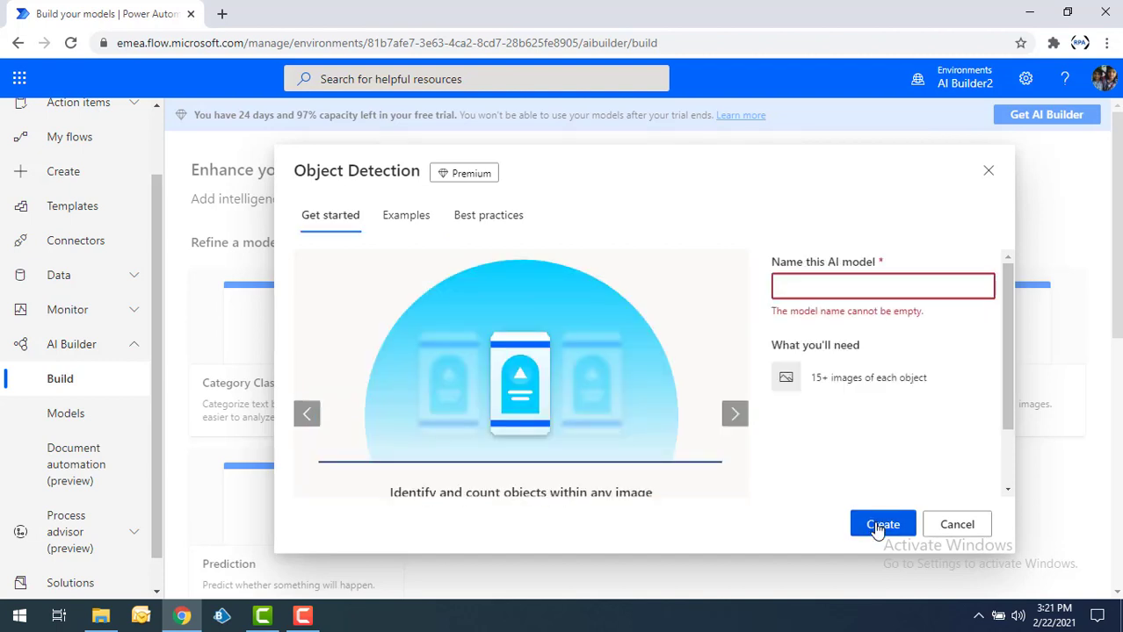
{"action": "left_click", "coordinate": [835, 286]}
{"action": "type", "text": "ROBO AI"}
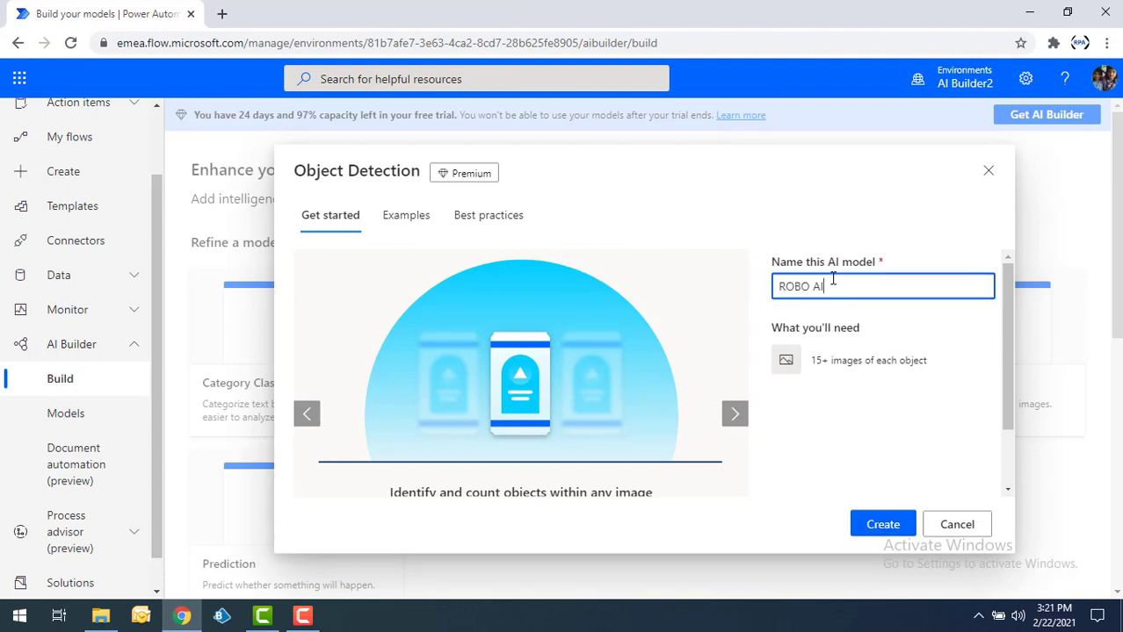
{"action": "left_click", "coordinate": [879, 527]}
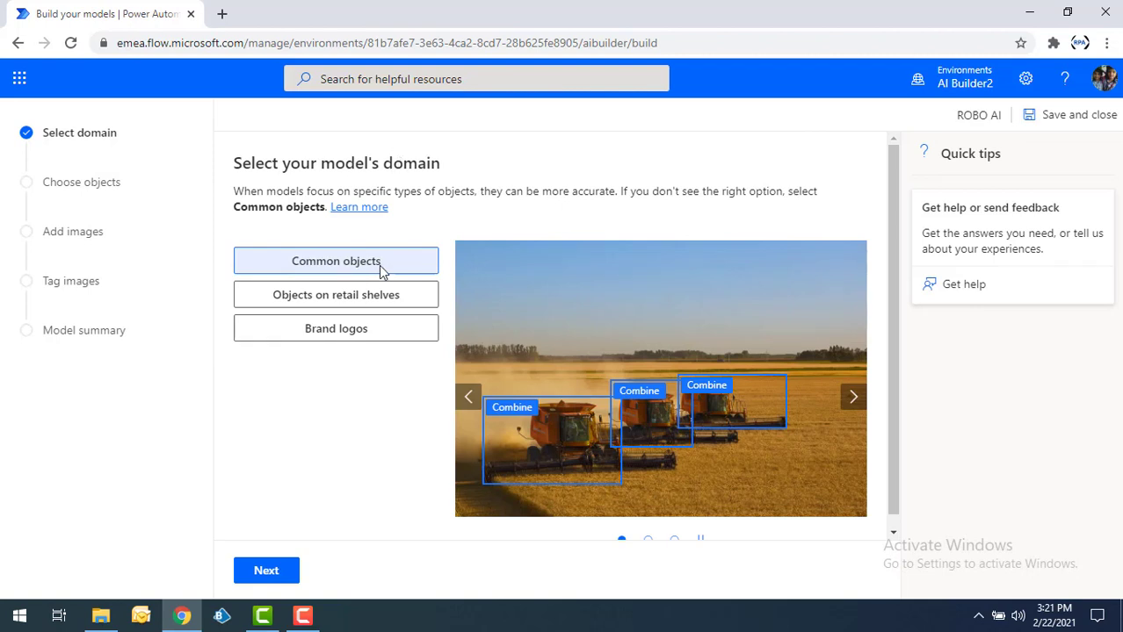
Preview the retail shelves and brand logos domains, but set the model's domain to Common objects and continue.
{"action": "left_click", "coordinate": [337, 299]}
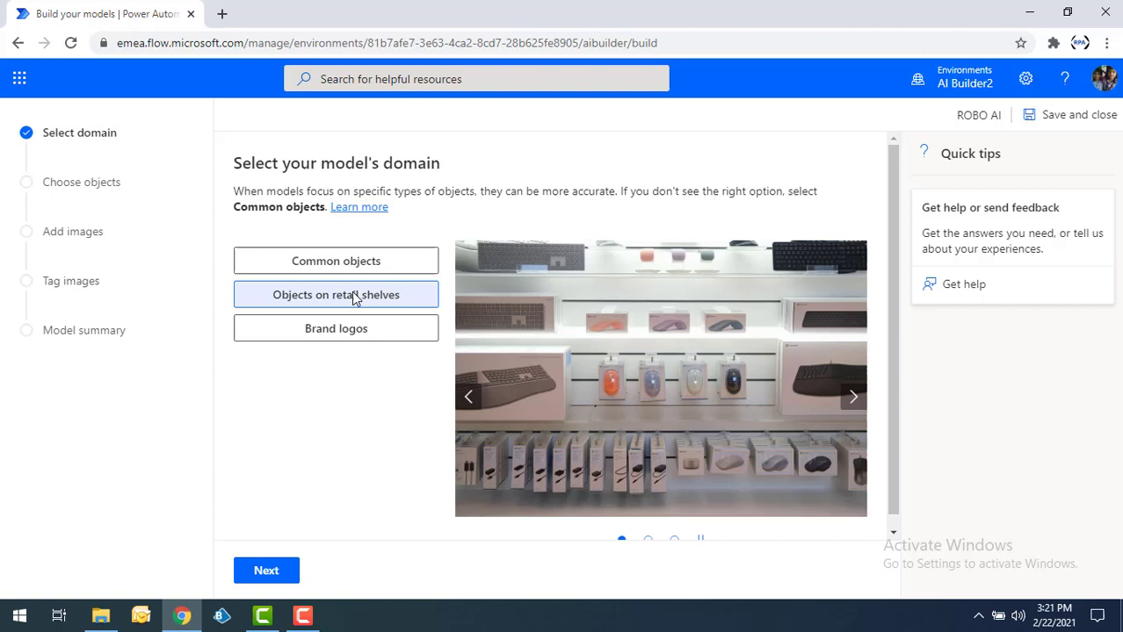
{"action": "left_click", "coordinate": [323, 335]}
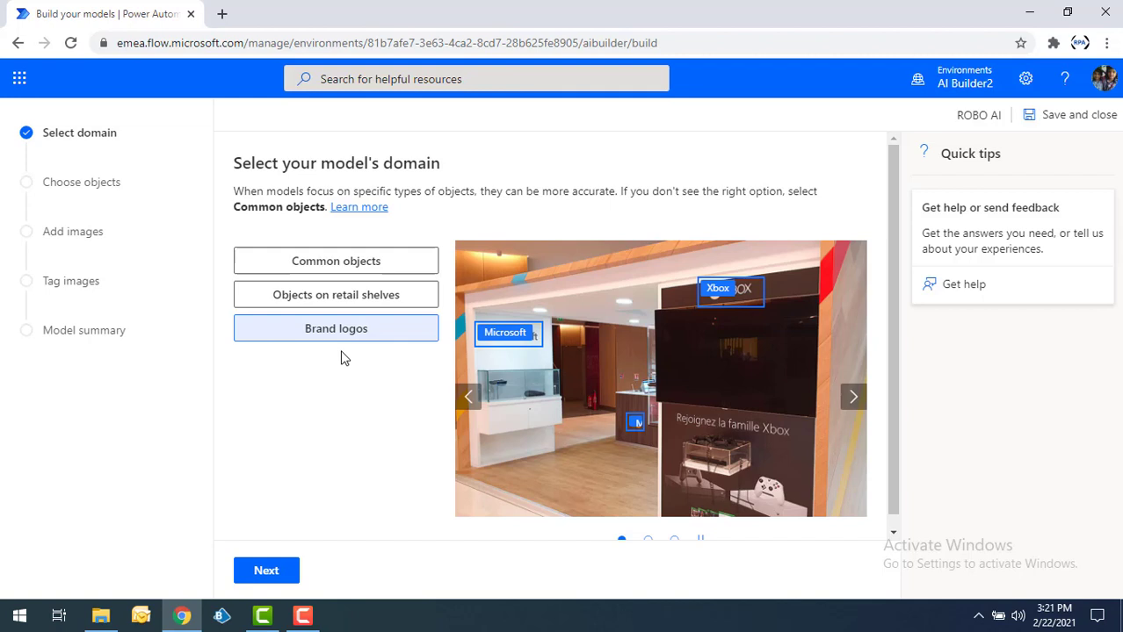
{"action": "left_click", "coordinate": [326, 274]}
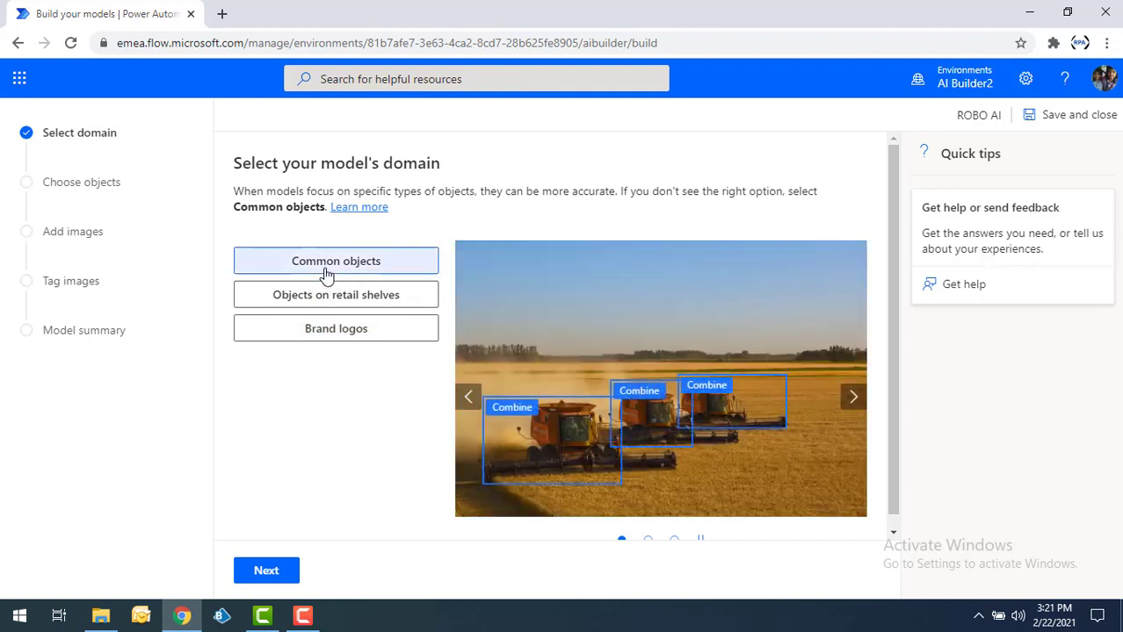
{"action": "left_click", "coordinate": [268, 571]}
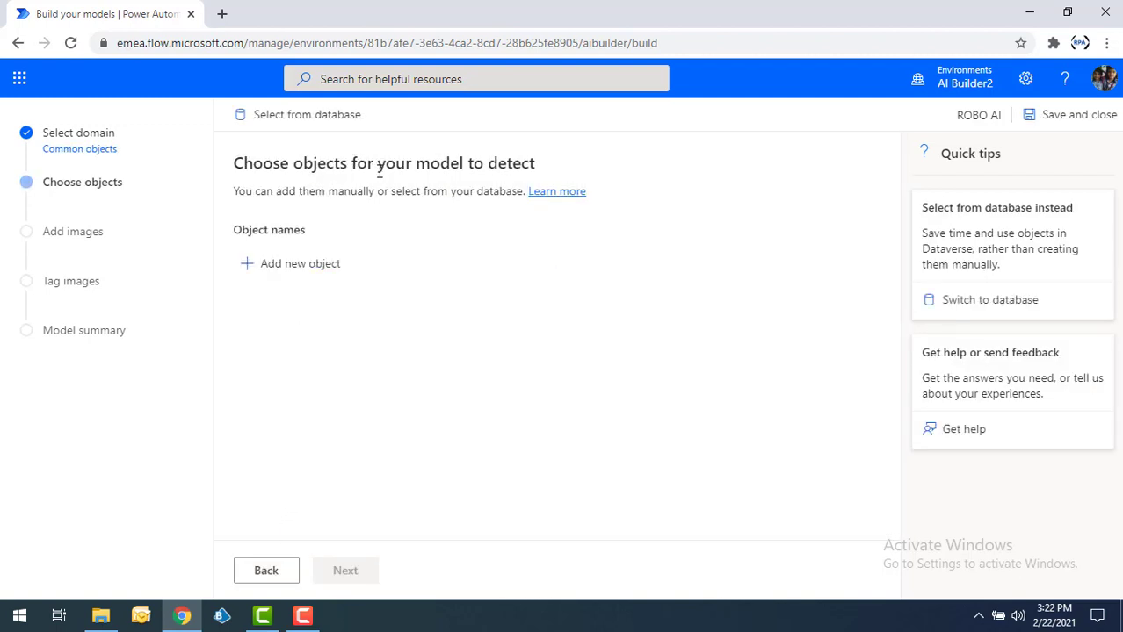
Add a new object named Robots for the model to detect and proceed to adding images.
{"action": "left_click", "coordinate": [318, 265]}
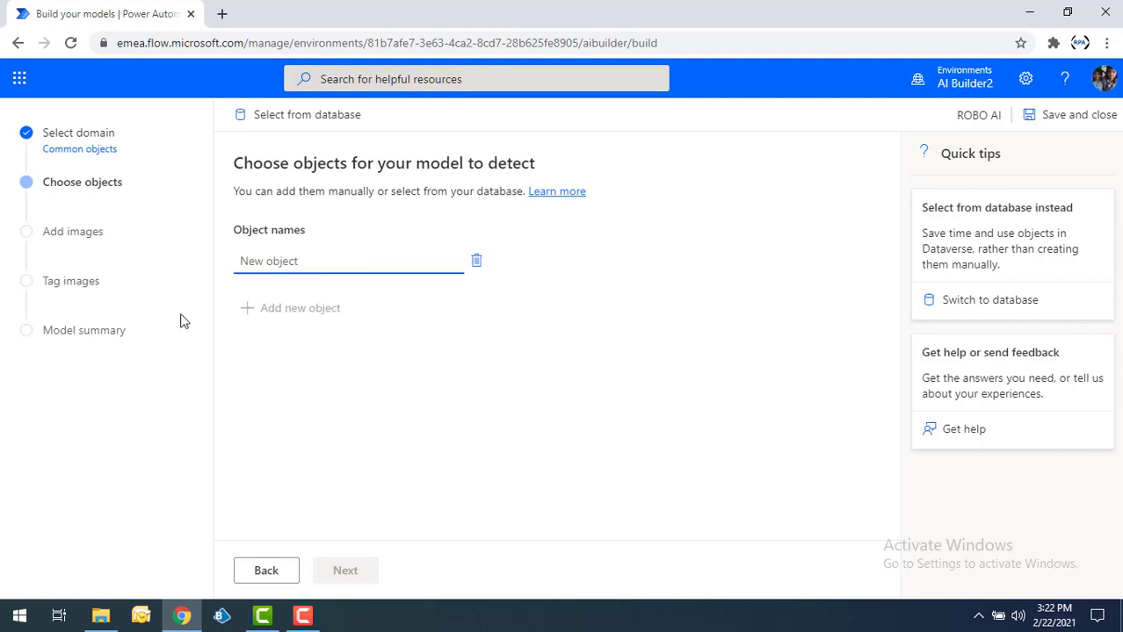
{"action": "type", "text": "Rovbi"}
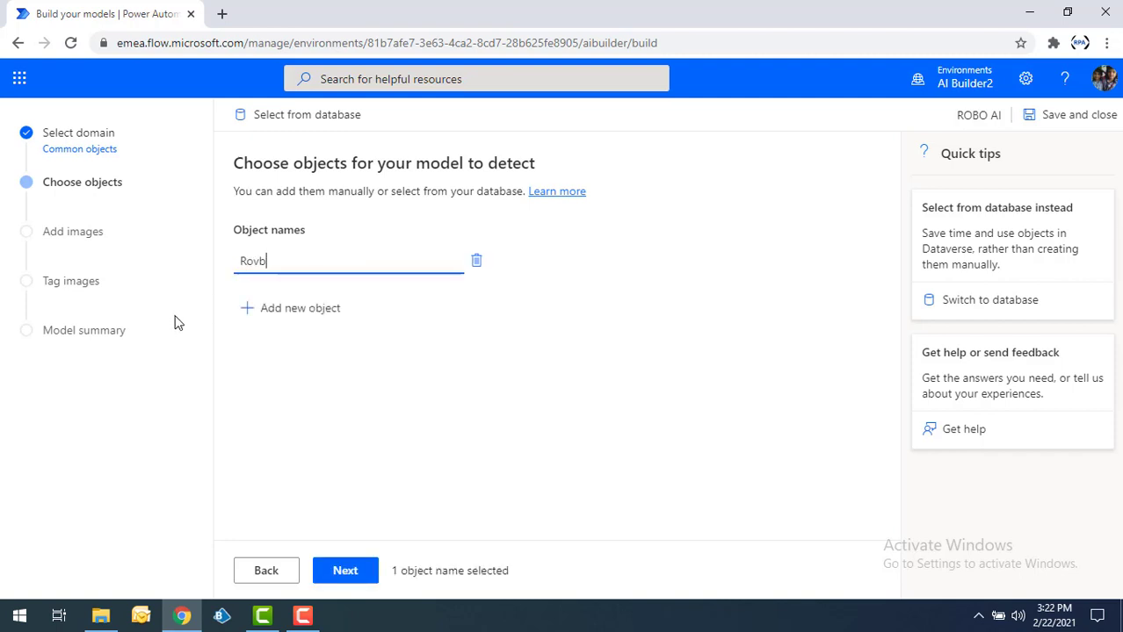
{"action": "key", "text": "BackSpace"}
{"action": "key", "text": "BackSpace"}
{"action": "type", "text": "v"}
{"action": "key", "text": "BackSpace"}
{"action": "type", "text": "bots"}
{"action": "left_click", "coordinate": [345, 572]}
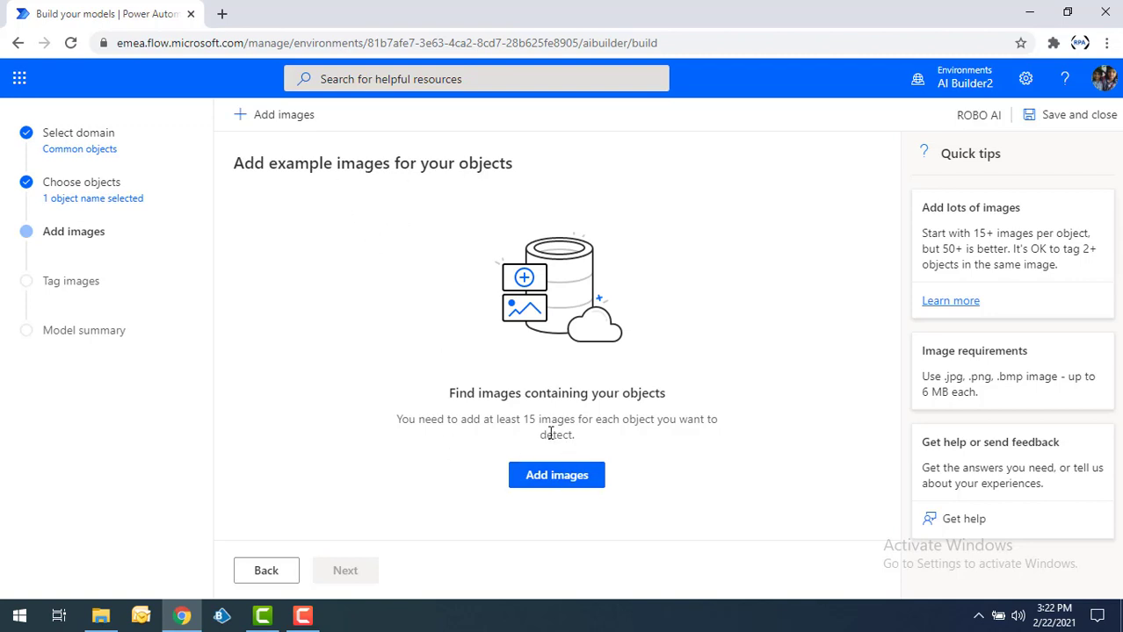
Add all images from the Upload folder inside the desktop's Robots folder, using local storage as the data source.
{"action": "left_click_drag", "start_coordinate": [524, 419], "coordinate": [619, 419]}
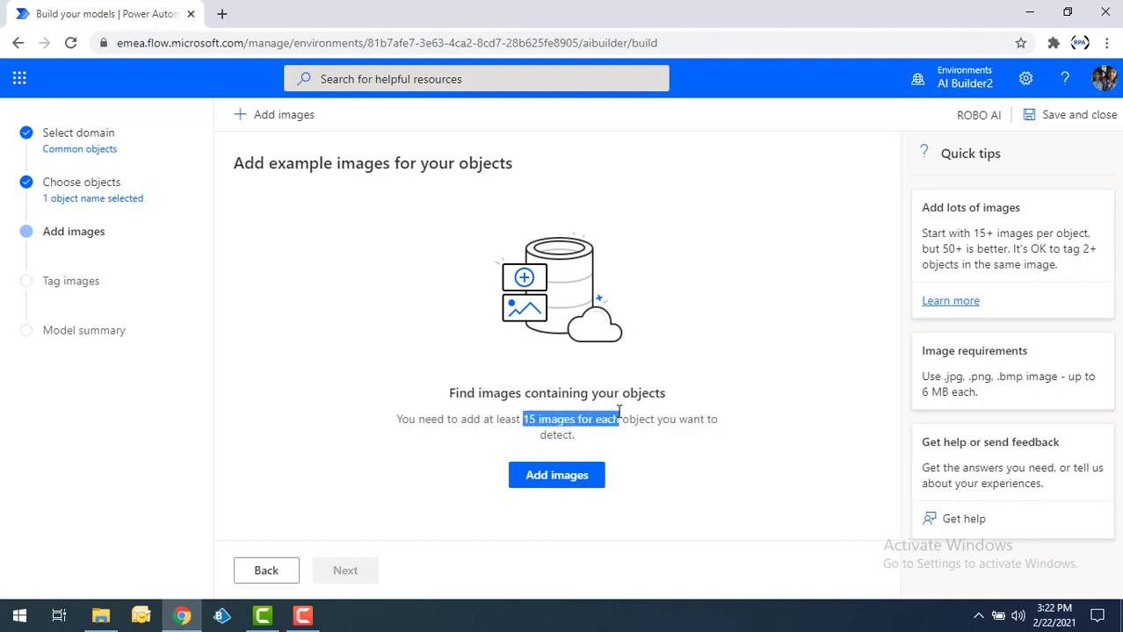
{"action": "left_click", "coordinate": [557, 475]}
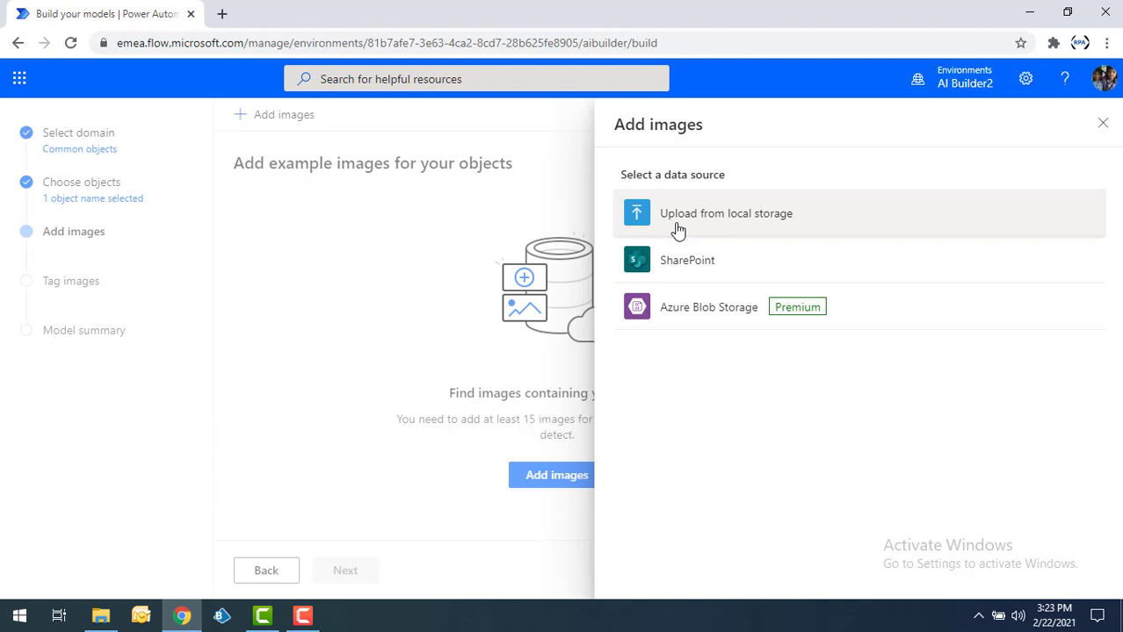
{"action": "left_click", "coordinate": [677, 230]}
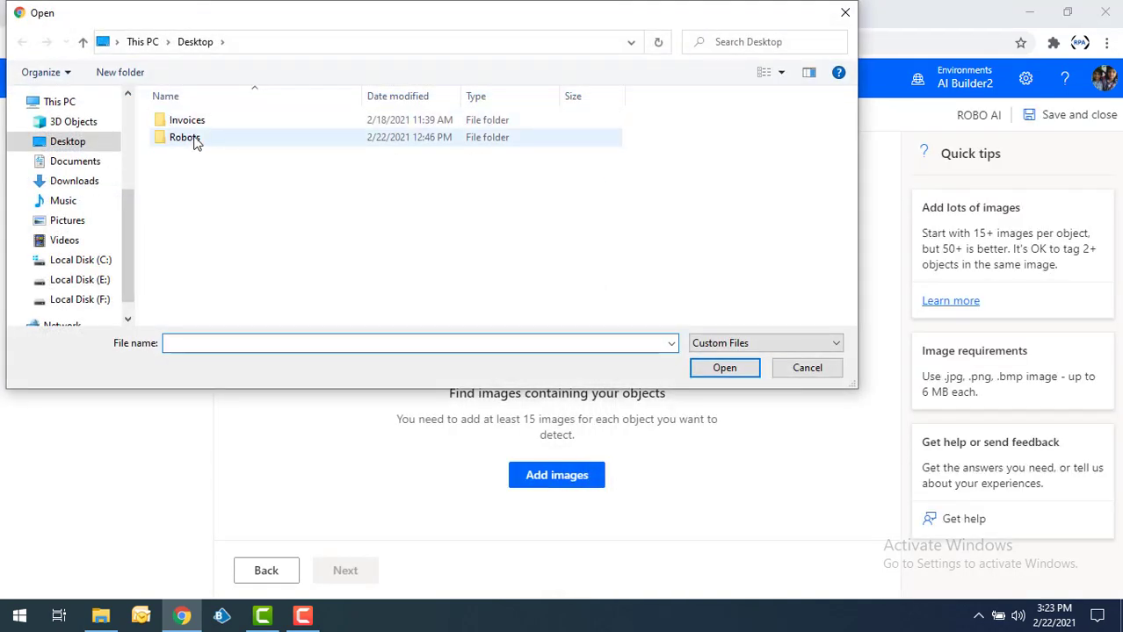
{"action": "double_click", "coordinate": [195, 139]}
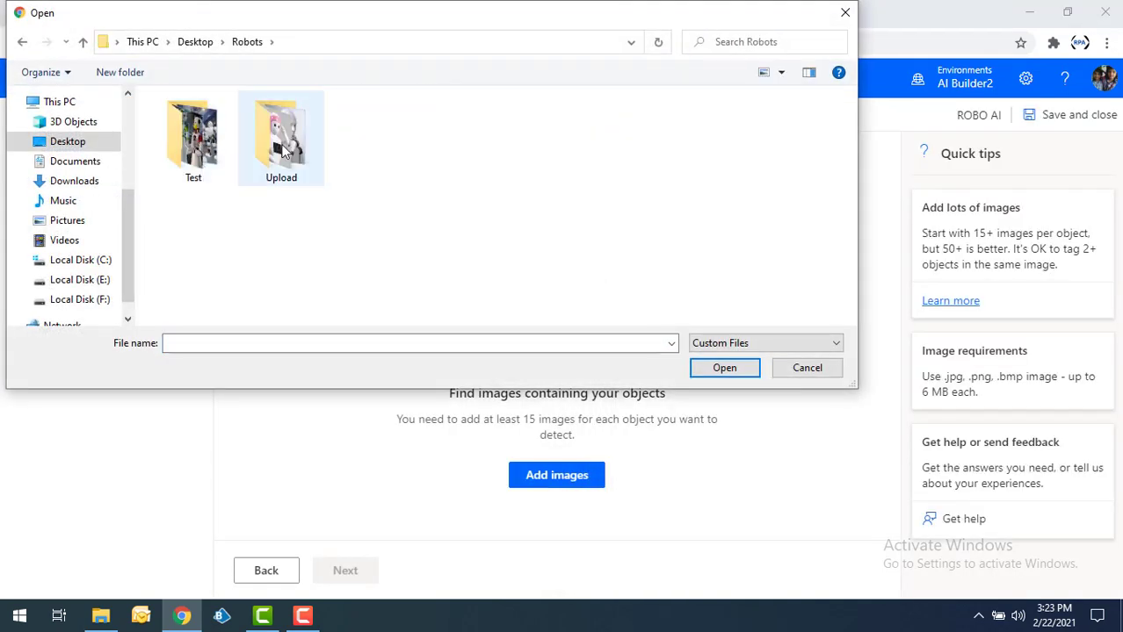
{"action": "double_click", "coordinate": [283, 145]}
{"action": "scroll", "coordinate": [393, 200], "scroll_direction": "down", "scroll_amount": 3}
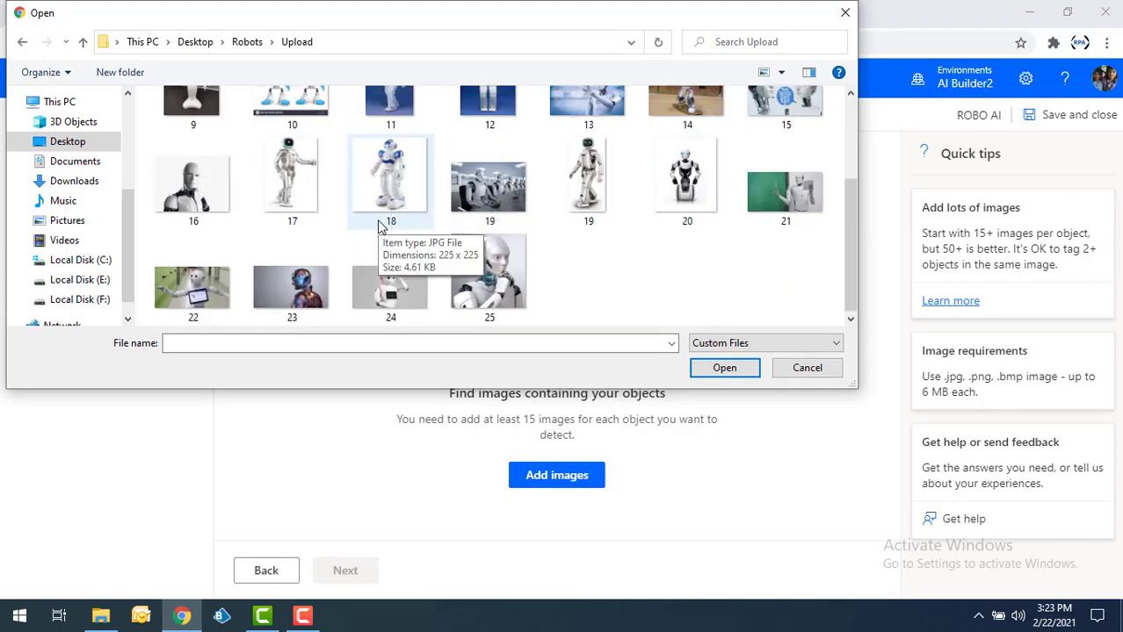
{"action": "key", "text": "ctrl+a"}
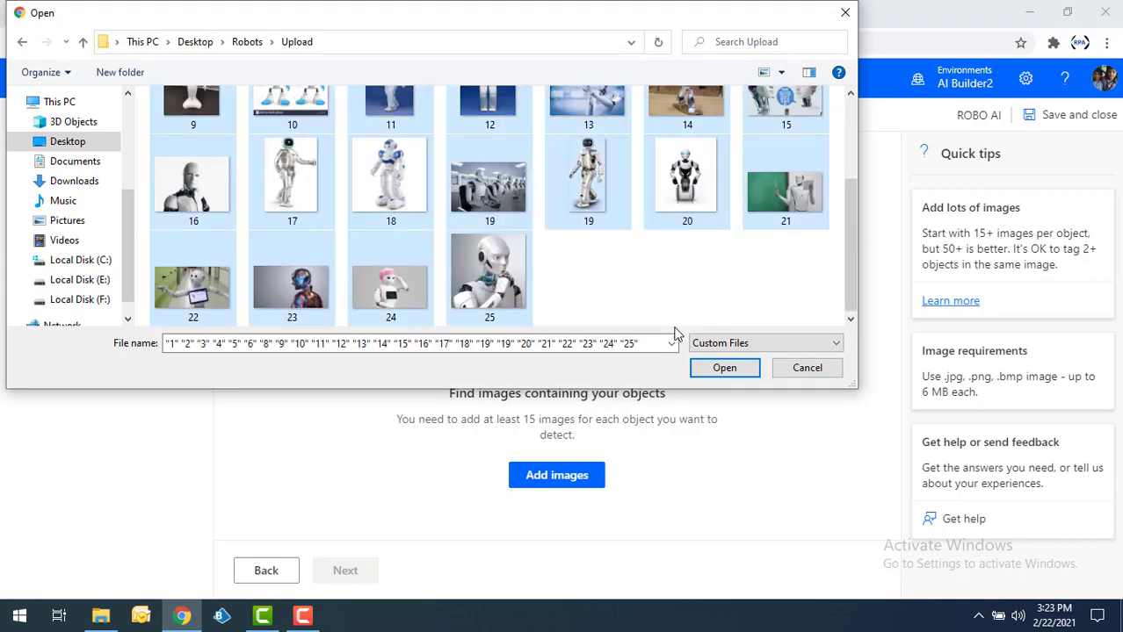
{"action": "left_click", "coordinate": [724, 368]}
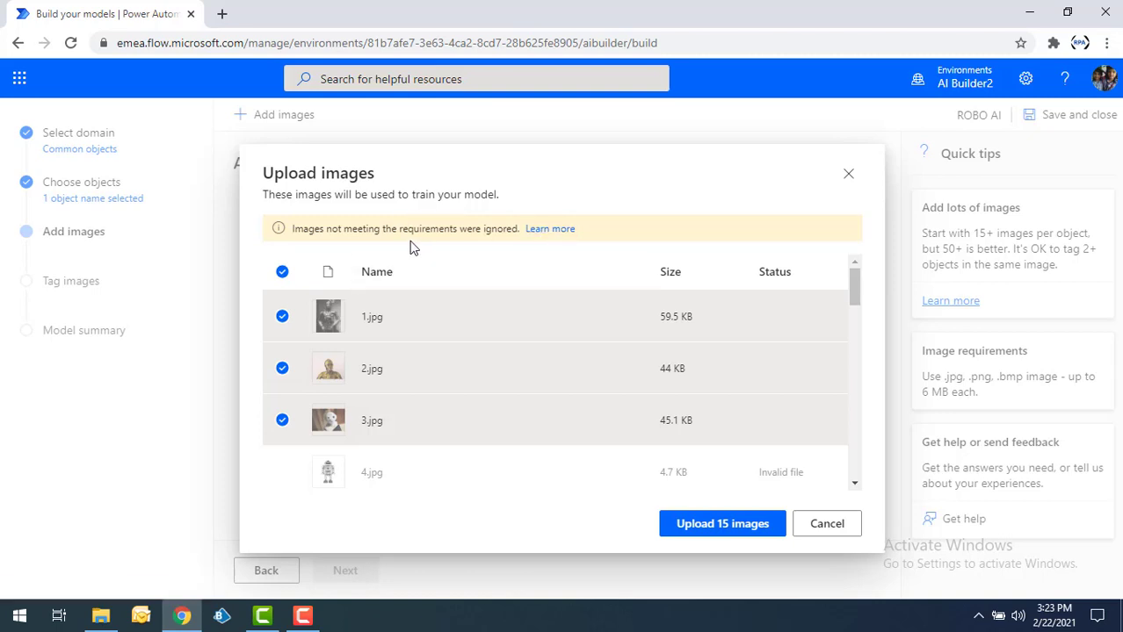
Open the image requirements documentation and examine the accepted formats, maximum file size and minimum pixel dimensions.
{"action": "left_click", "coordinate": [540, 230]}
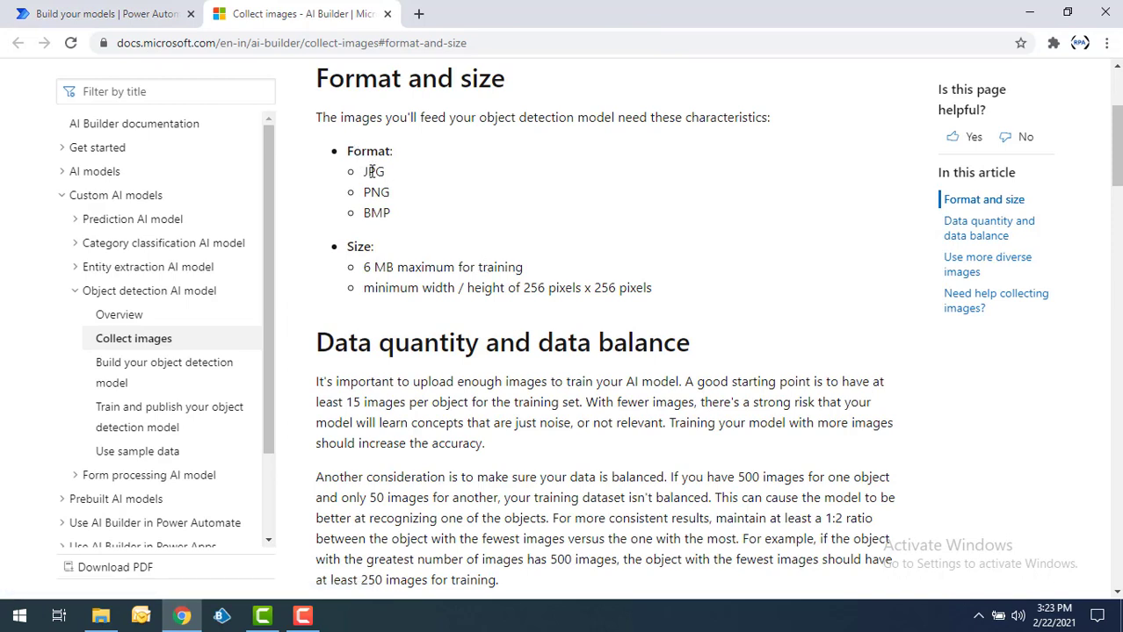
{"action": "double_click", "coordinate": [374, 171]}
{"action": "double_click", "coordinate": [376, 191]}
{"action": "left_click", "coordinate": [370, 217]}
{"action": "double_click", "coordinate": [369, 216]}
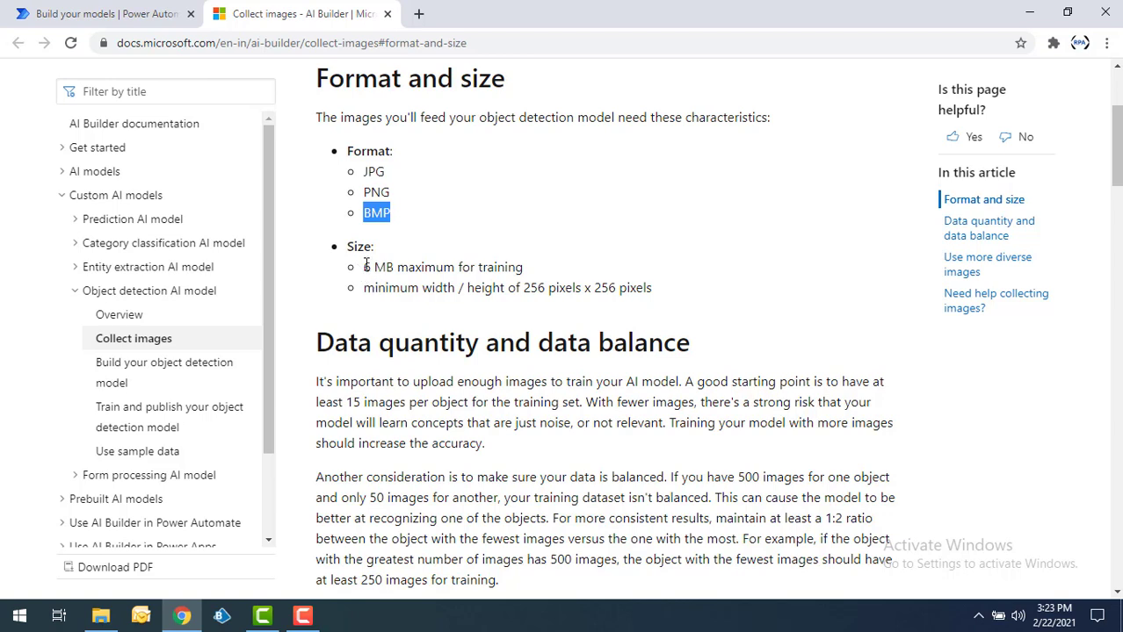
{"action": "left_click_drag", "start_coordinate": [365, 266], "coordinate": [525, 268]}
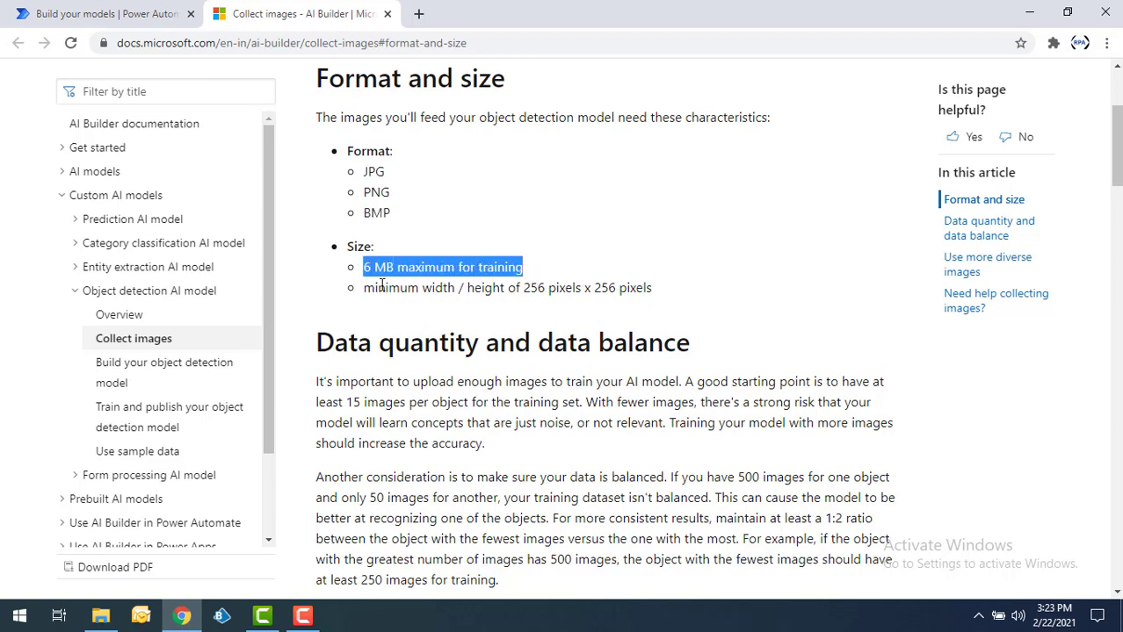
{"action": "left_click_drag", "start_coordinate": [375, 287], "coordinate": [525, 287]}
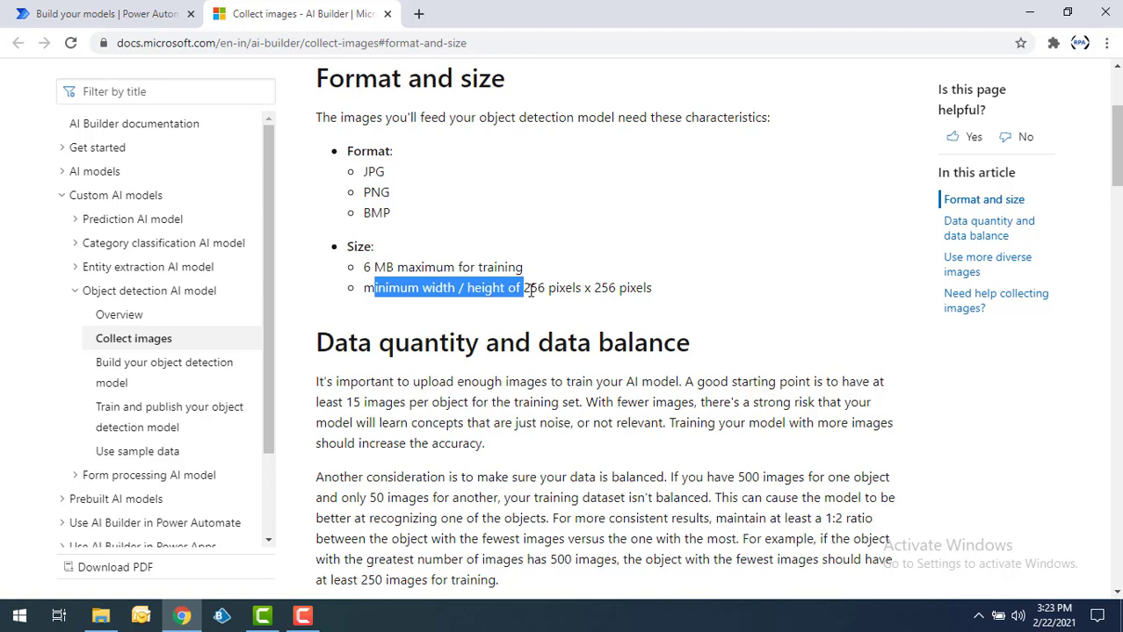
{"action": "double_click", "coordinate": [532, 288]}
{"action": "double_click", "coordinate": [602, 288]}
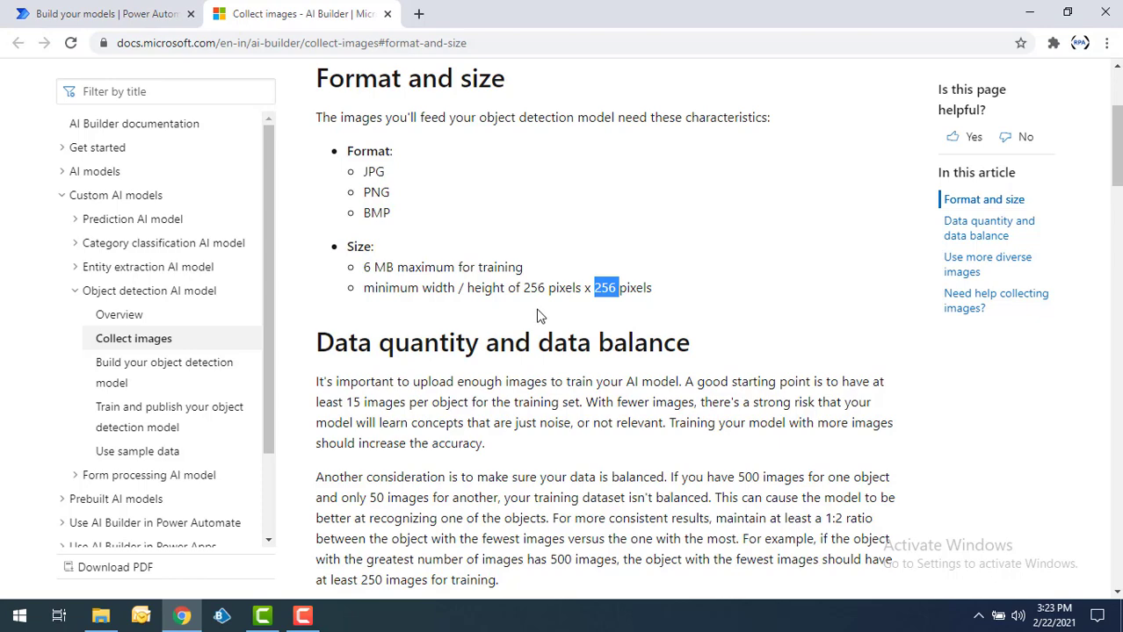
Return to the model's image list, check which files are invalid, and upload the accepted training images.
{"action": "left_click", "coordinate": [142, 9]}
{"action": "scroll", "coordinate": [602, 394], "scroll_direction": "down", "scroll_amount": 4}
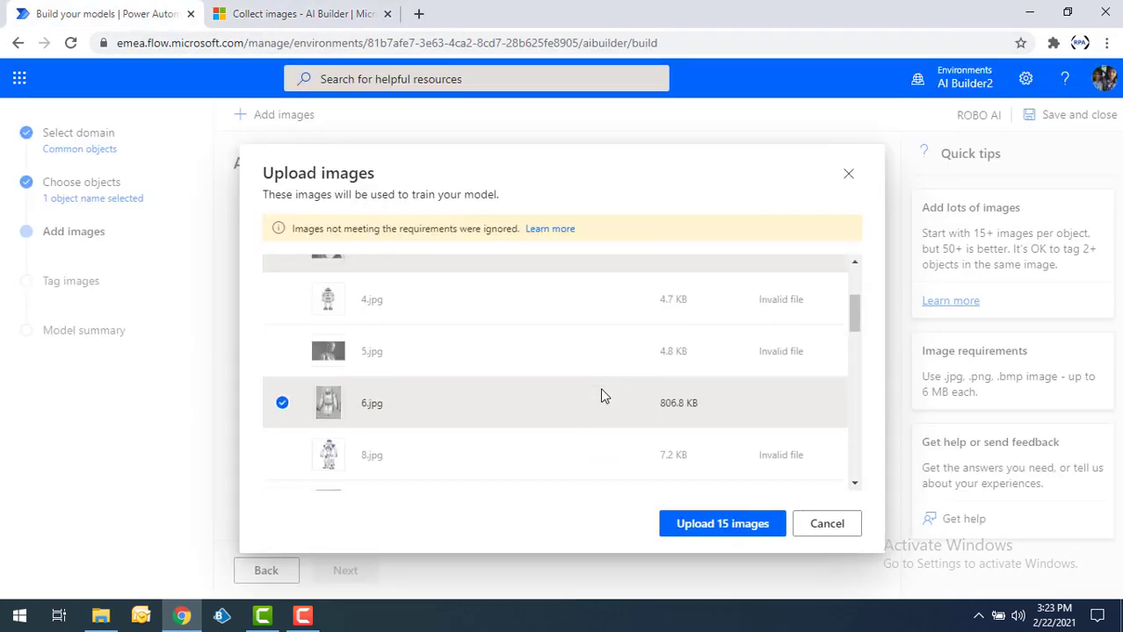
{"action": "scroll", "coordinate": [685, 395], "scroll_direction": "up", "scroll_amount": 2}
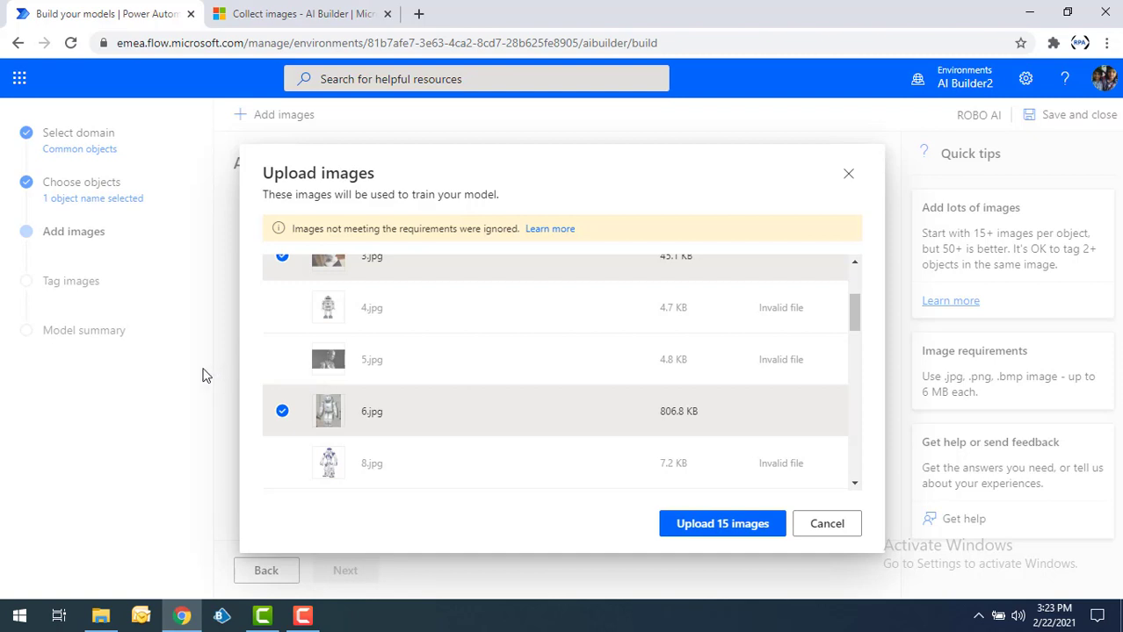
{"action": "left_click", "coordinate": [721, 527]}
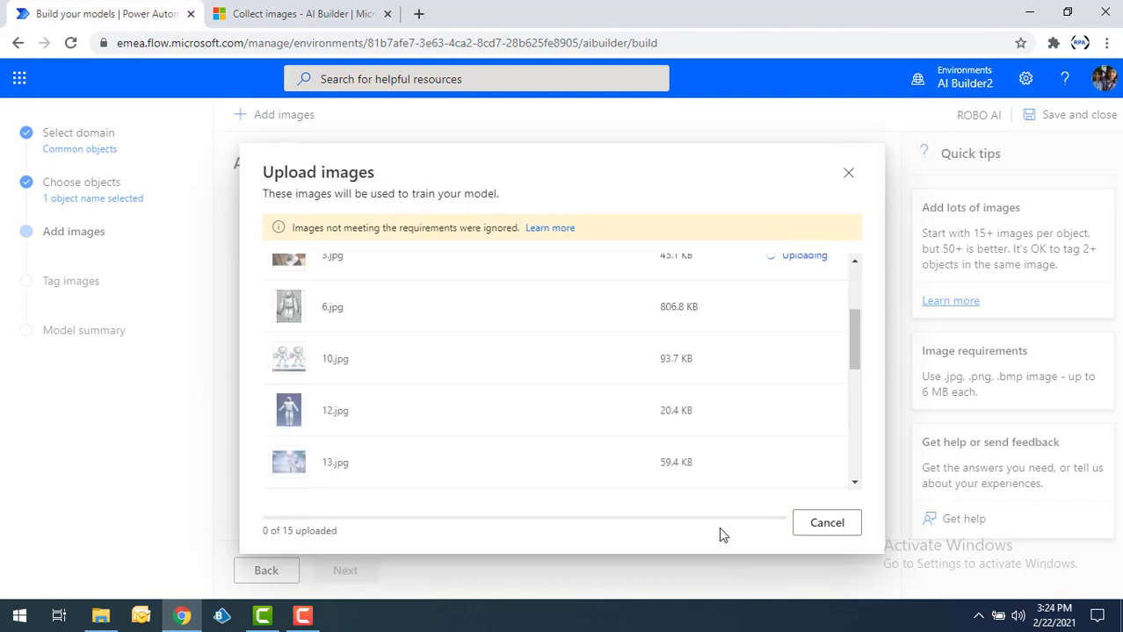
{"action": "scroll", "coordinate": [752, 459], "scroll_direction": "up", "scroll_amount": 2}
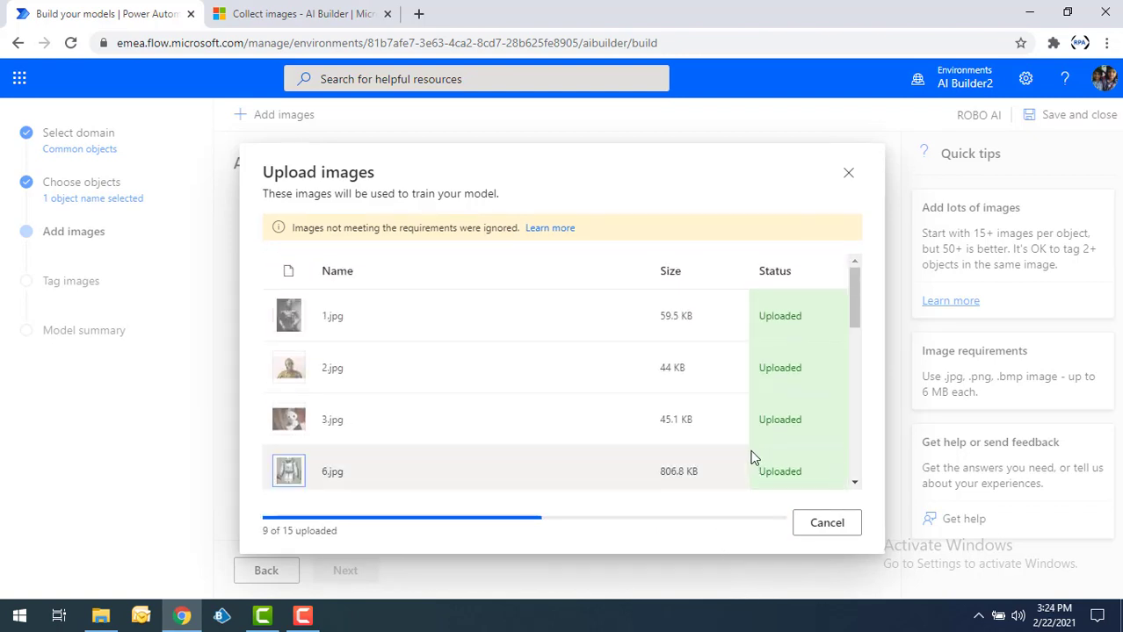
Check the upload status of the training images, close the finished upload and proceed to tagging the images.
{"action": "scroll", "coordinate": [752, 459], "scroll_direction": "down", "scroll_amount": 1}
{"action": "scroll", "coordinate": [752, 459], "scroll_direction": "down", "scroll_amount": 5}
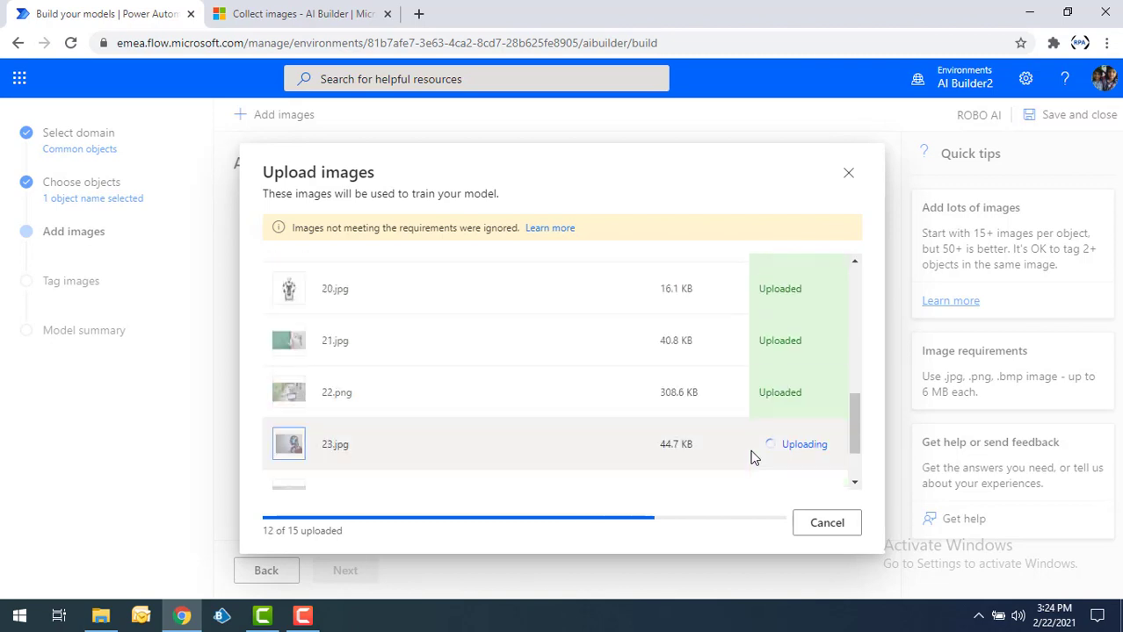
{"action": "scroll", "coordinate": [752, 457], "scroll_direction": "down", "scroll_amount": 2}
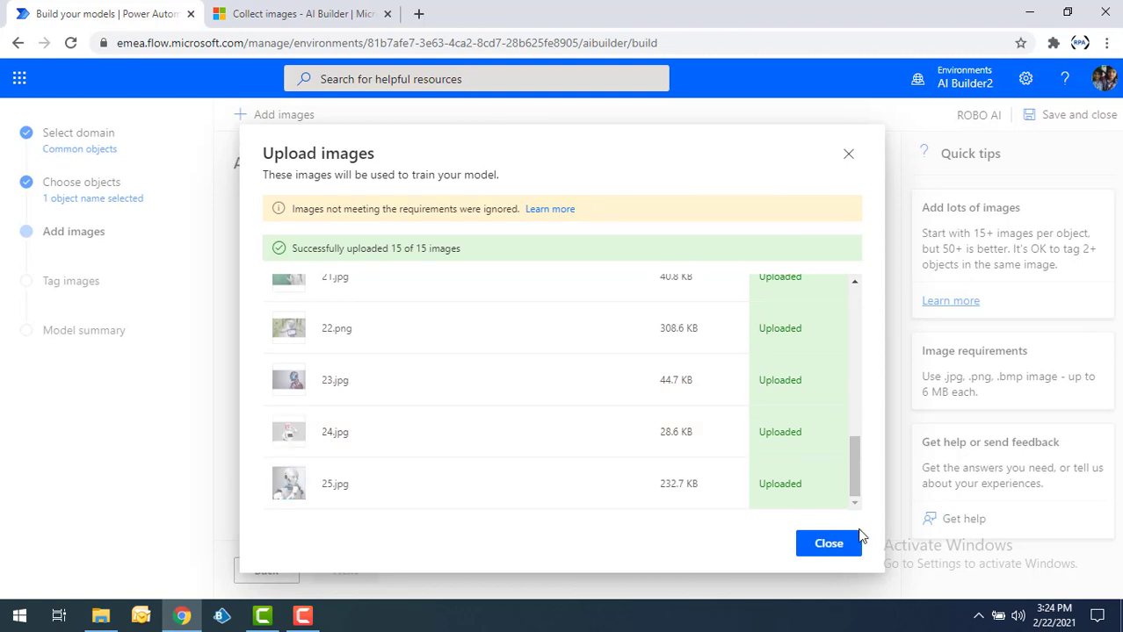
{"action": "left_click", "coordinate": [828, 545]}
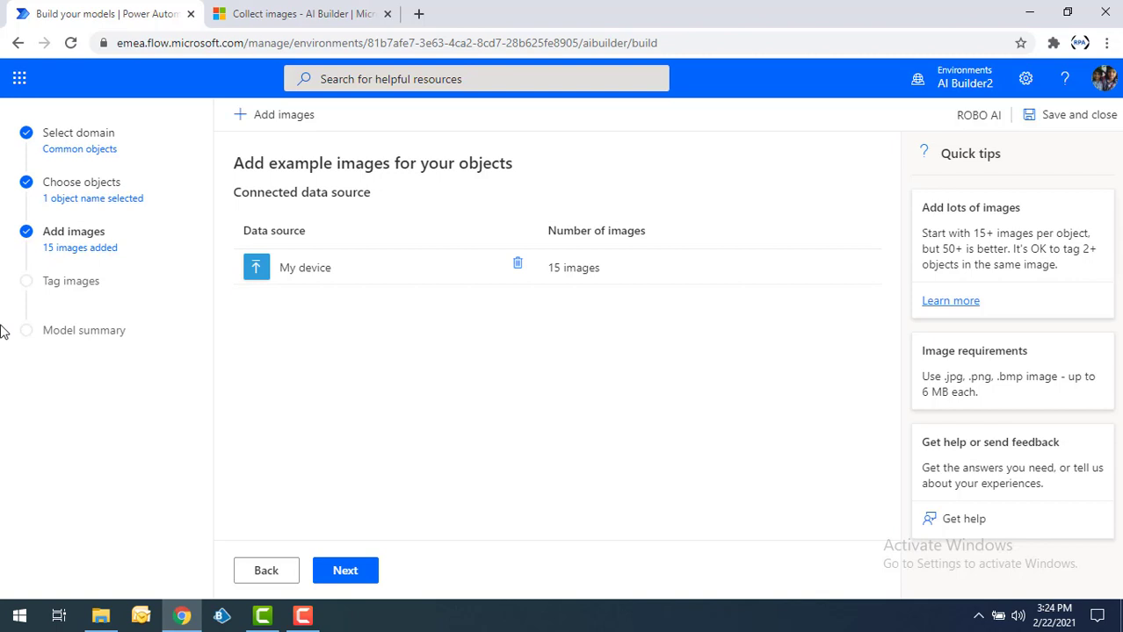
{"action": "left_click", "coordinate": [346, 570]}
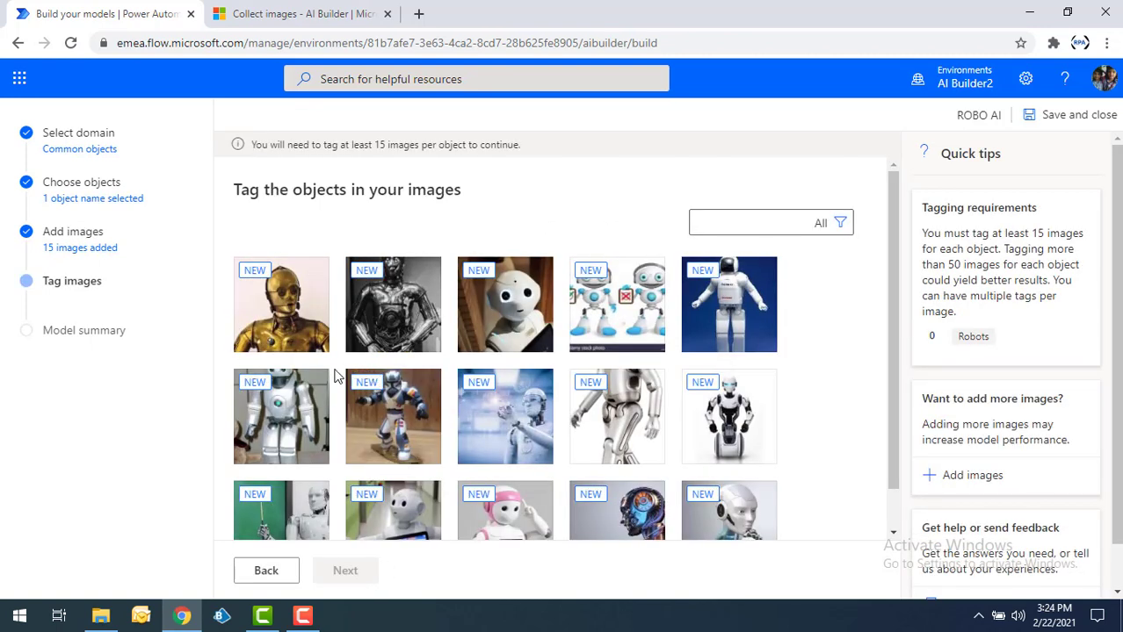
Open the first training image, box the golden robot's head and torso, and tag it as Robots.
{"action": "left_click", "coordinate": [283, 318]}
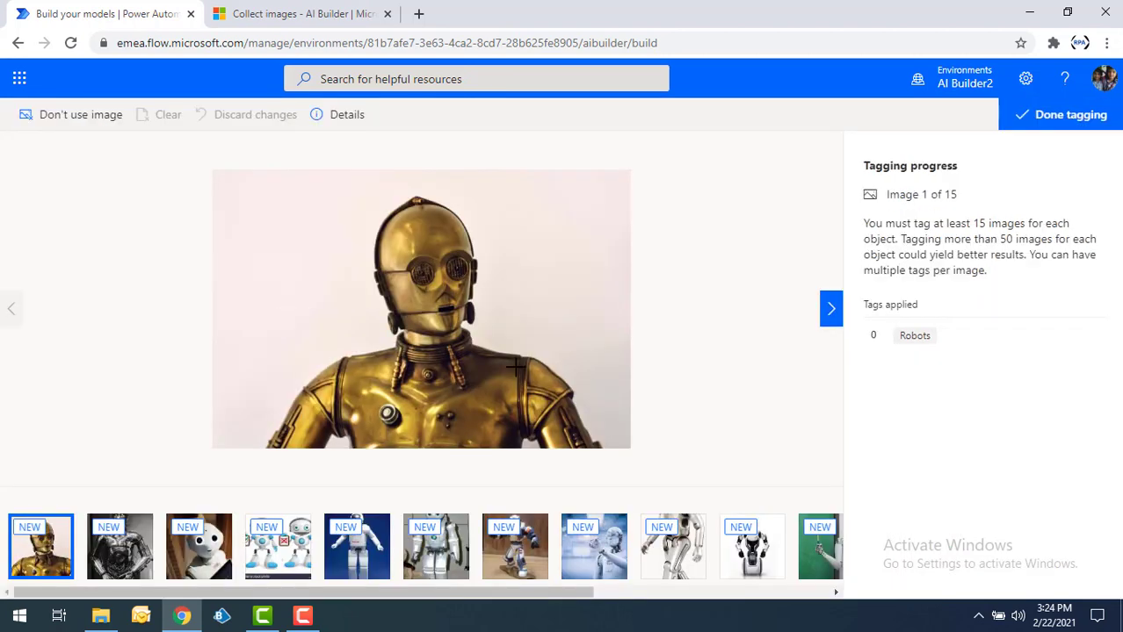
{"action": "left_click_drag", "start_coordinate": [314, 182], "coordinate": [561, 461]}
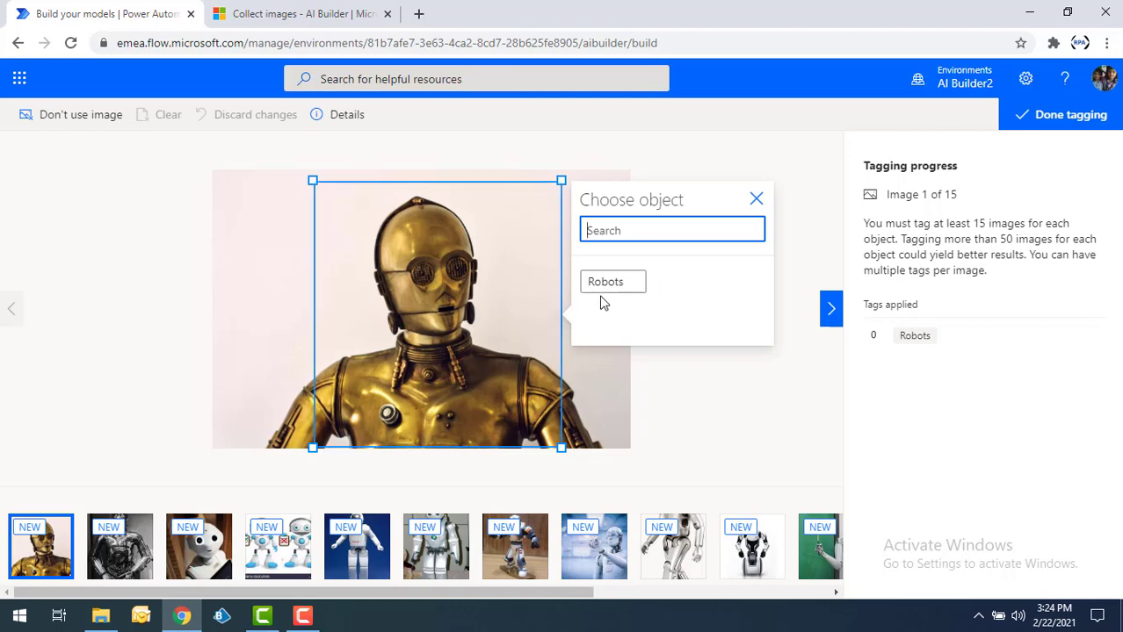
{"action": "left_click", "coordinate": [617, 283]}
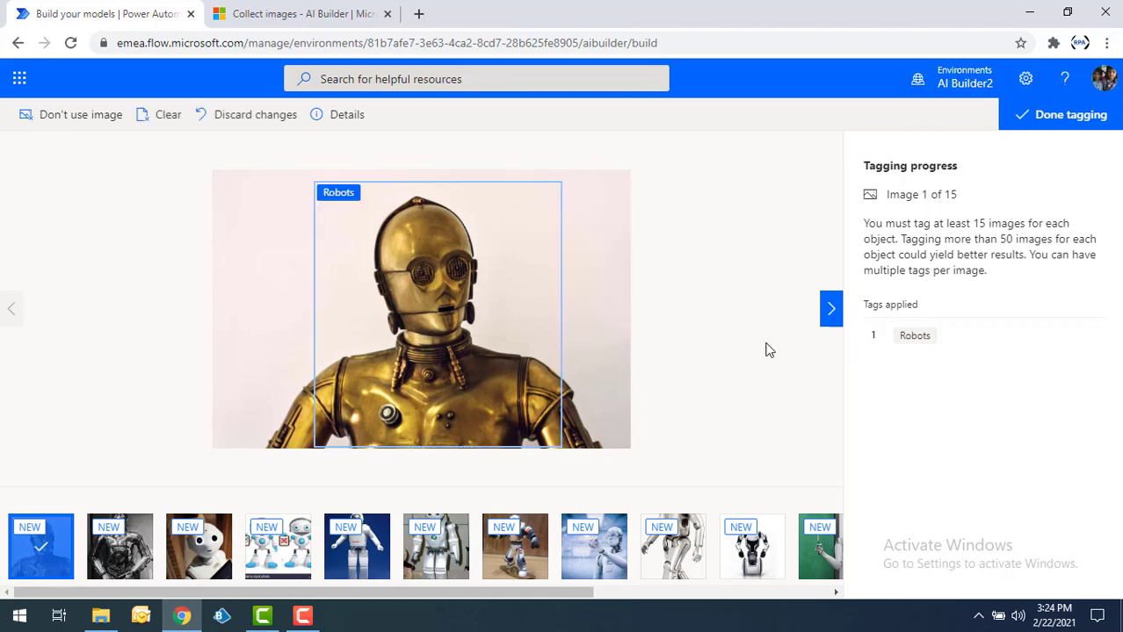
{"action": "left_click", "coordinate": [830, 318]}
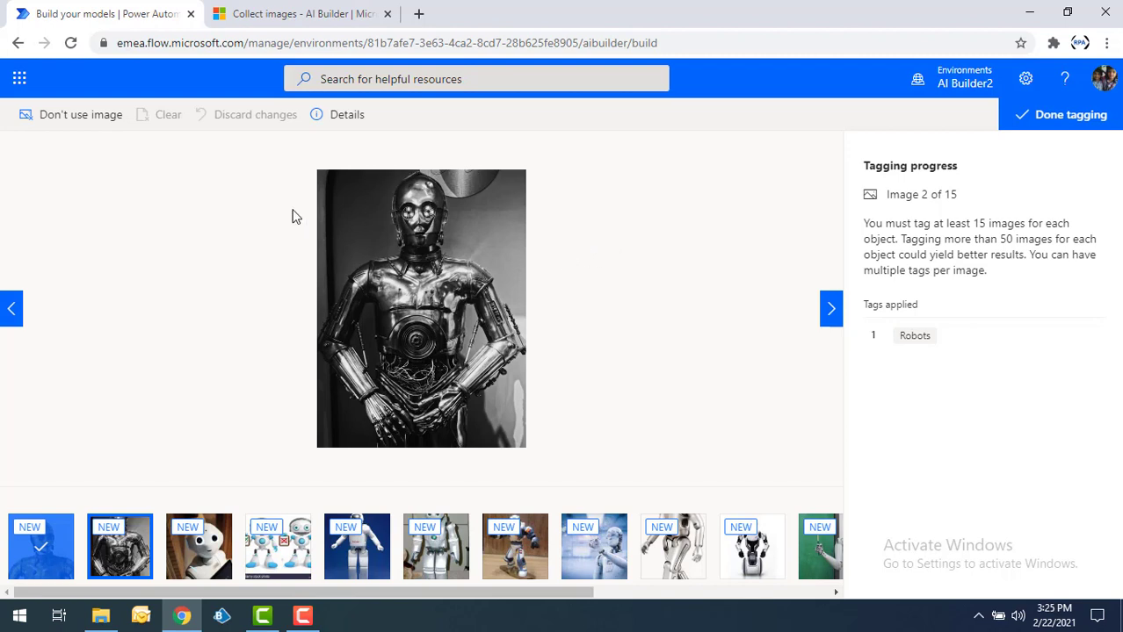
Box the robots in images 2 and 3 and tag each of them as Robots.
{"action": "left_click", "coordinate": [336, 193]}
{"action": "left_click", "coordinate": [571, 272]}
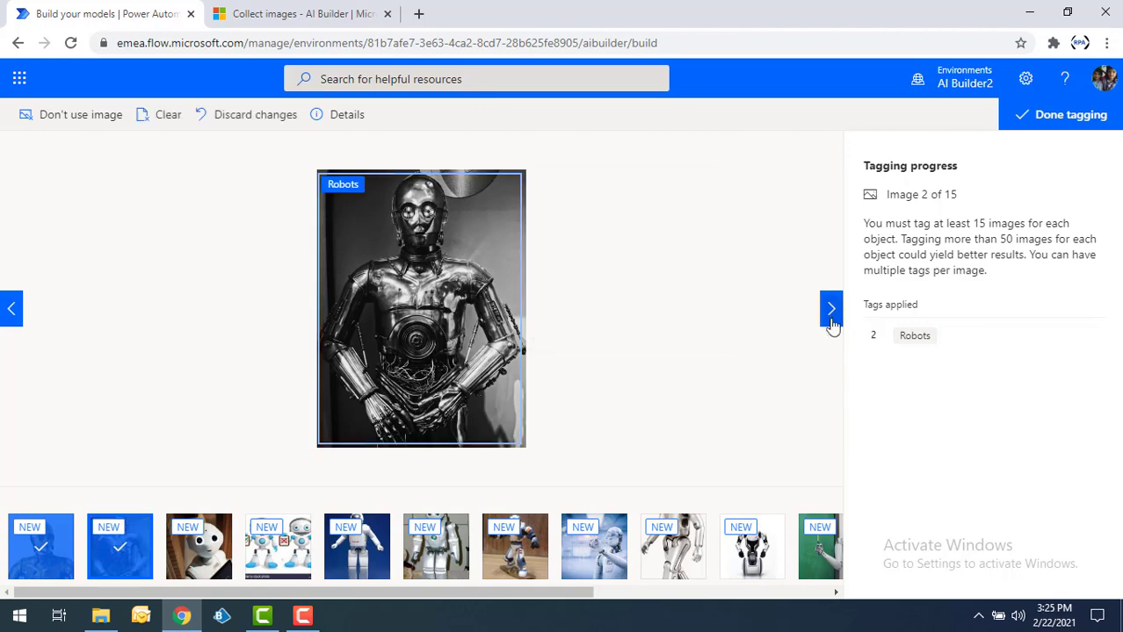
{"action": "left_click", "coordinate": [830, 308]}
{"action": "left_click", "coordinate": [400, 279]}
{"action": "key", "text": "Right"}
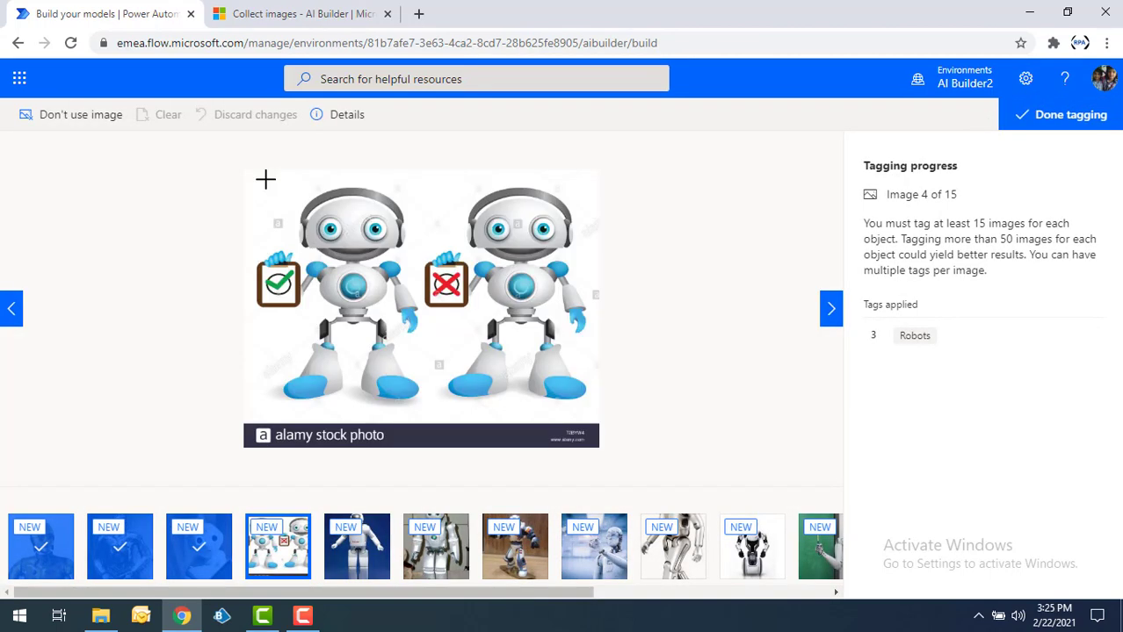
Tag the cartoon robot holding the green check mark in image 4 as Robots and advance to the following image.
{"action": "left_click_drag", "start_coordinate": [265, 178], "coordinate": [421, 423]}
{"action": "left_click", "coordinate": [483, 277]}
{"action": "left_click", "coordinate": [615, 303]}
{"action": "left_click", "coordinate": [831, 308]}
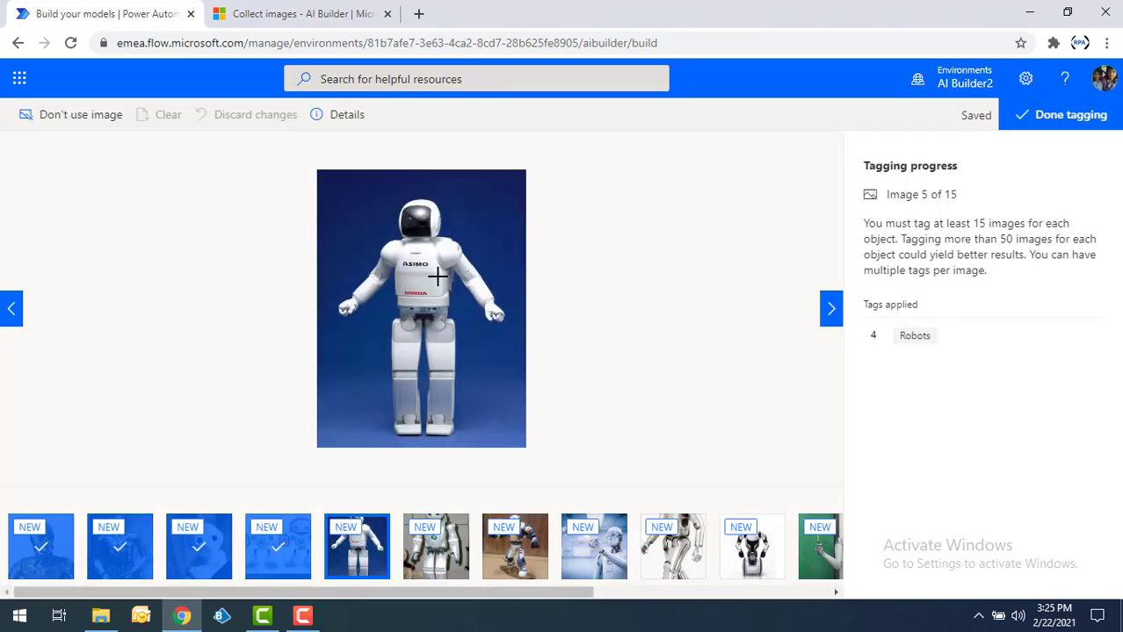
Box the full-body robots in images 5 and 6 and tag each as Robots.
{"action": "left_click_drag", "start_coordinate": [339, 192], "coordinate": [502, 446]}
{"action": "left_click", "coordinate": [527, 289]}
{"action": "key", "text": "Right"}
{"action": "left_click_drag", "start_coordinate": [341, 183], "coordinate": [497, 446]}
{"action": "left_click", "coordinate": [527, 290]}
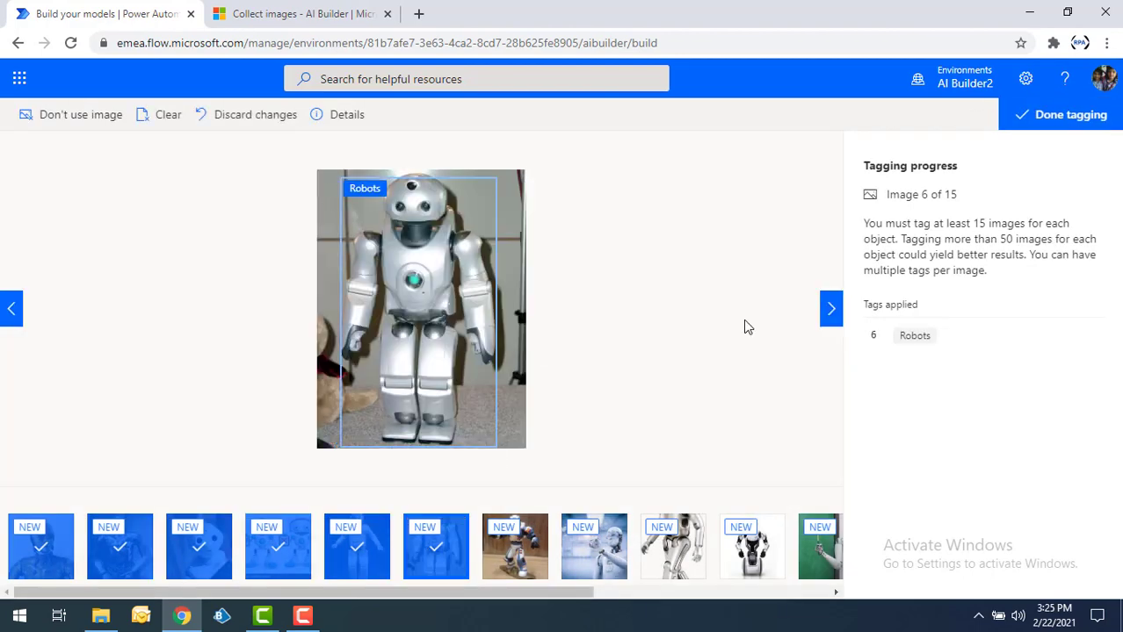
{"action": "key", "text": "Right"}
Box the robots in images 7 and 8 and tag each as Robots.
{"action": "left_click_drag", "start_coordinate": [312, 173], "coordinate": [538, 444]}
{"action": "left_click", "coordinate": [349, 229]}
{"action": "key", "text": "Right"}
{"action": "left_click_drag", "start_coordinate": [387, 174], "coordinate": [604, 488]}
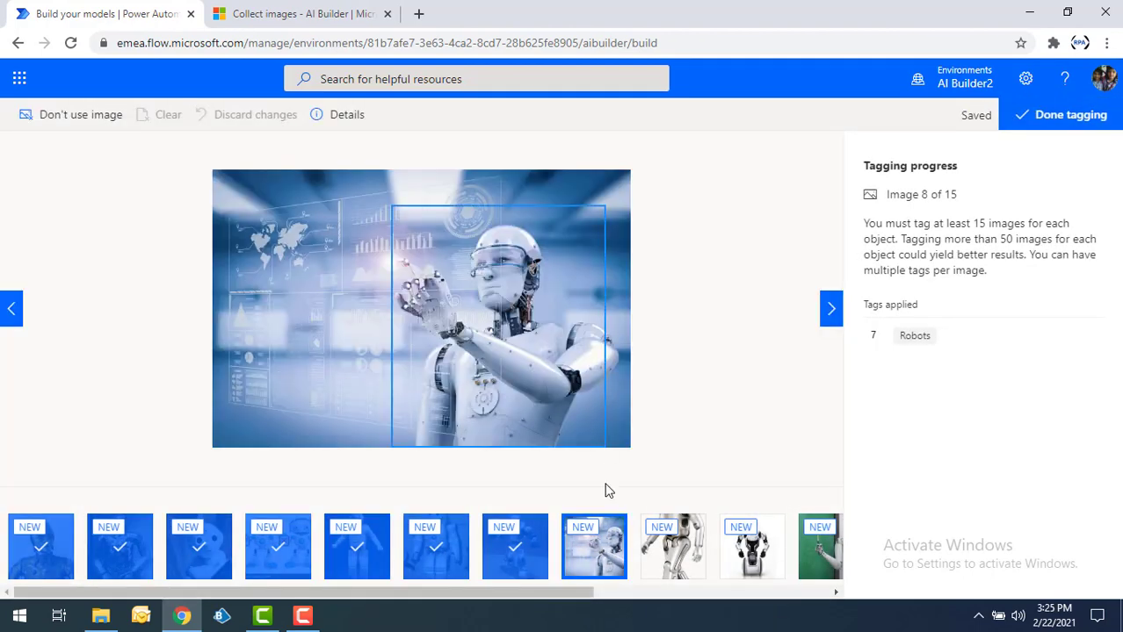
{"action": "left_click", "coordinate": [667, 290]}
{"action": "left_click", "coordinate": [831, 309]}
Box the robots in images 9 and 10 and tag each as Robots.
{"action": "left_click_drag", "start_coordinate": [353, 171], "coordinate": [490, 434]}
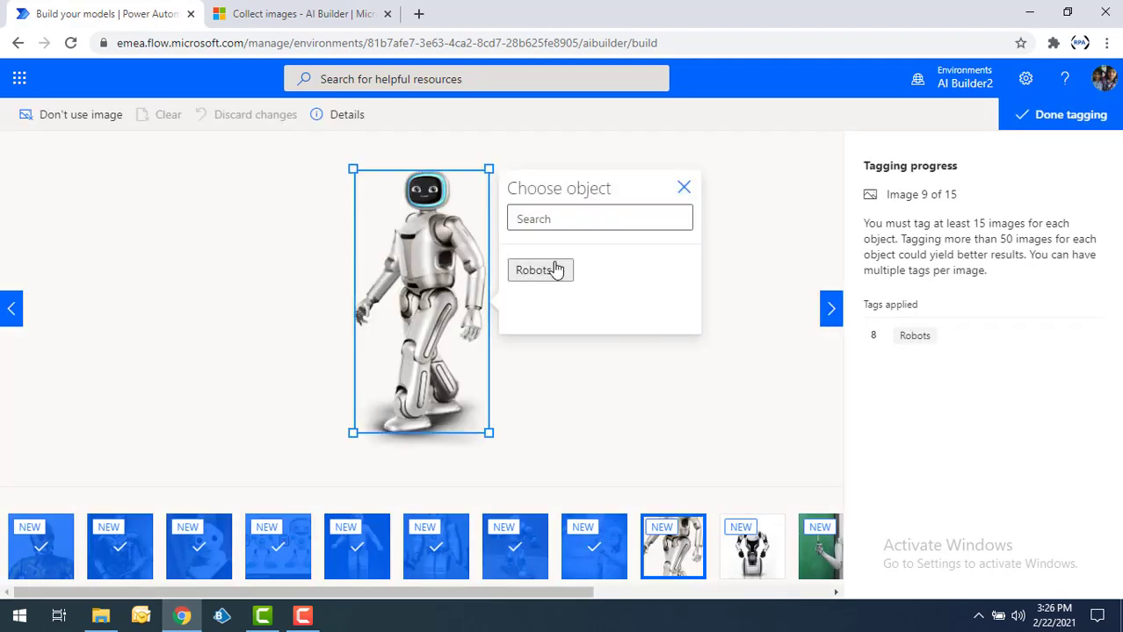
{"action": "left_click", "coordinate": [554, 269]}
{"action": "left_click", "coordinate": [831, 308]}
{"action": "left_click_drag", "start_coordinate": [361, 198], "coordinate": [499, 427]}
{"action": "left_click", "coordinate": [559, 306]}
{"action": "key", "text": "Right"}
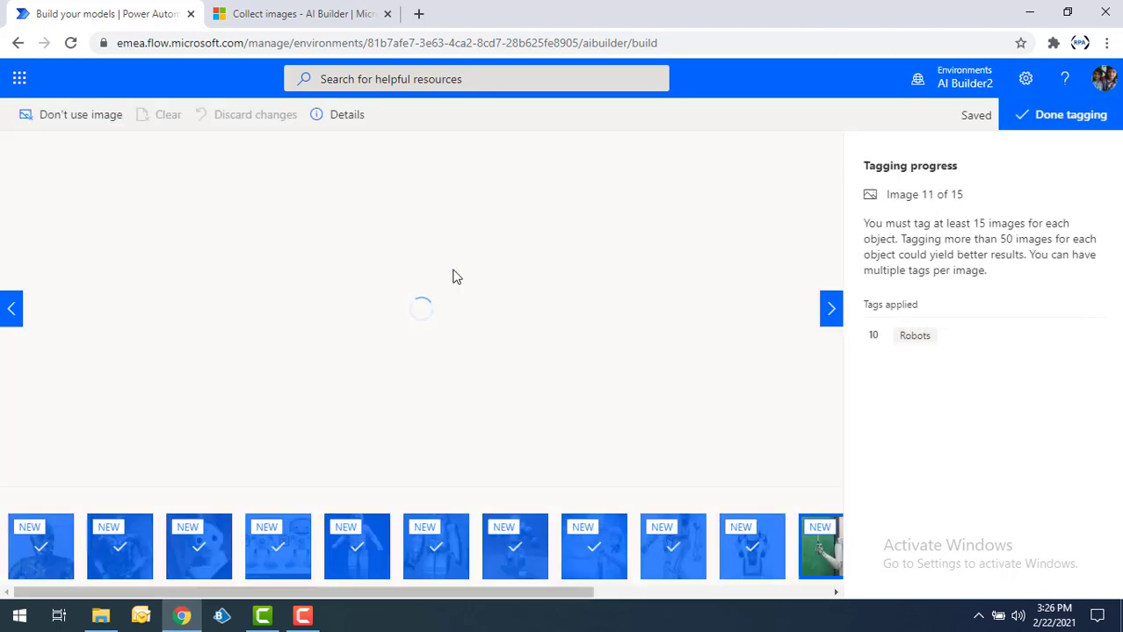
Box the robots in images 11 and 12 and tag each as Robots.
{"action": "left_click_drag", "start_coordinate": [417, 182], "coordinate": [625, 447]}
{"action": "left_click", "coordinate": [631, 293]}
{"action": "key", "text": "Right"}
{"action": "left_click_drag", "start_coordinate": [383, 180], "coordinate": [588, 446]}
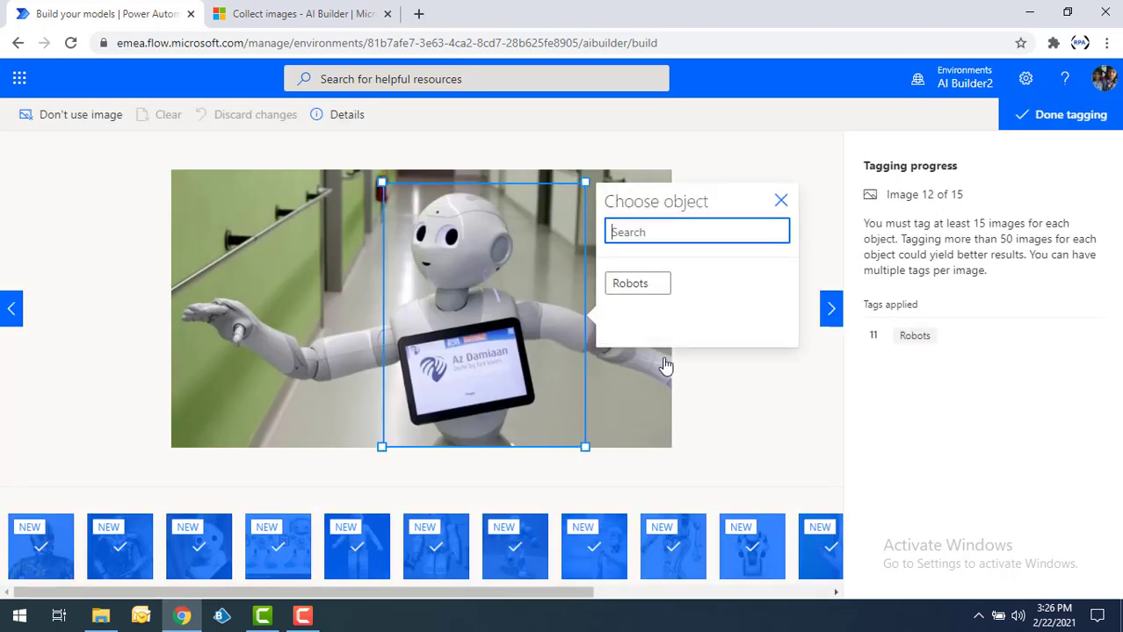
{"action": "left_click", "coordinate": [637, 282]}
{"action": "key", "text": "Right"}
Box the robots in images 13 and 14 and tag each as Robots.
{"action": "left_click_drag", "start_coordinate": [317, 185], "coordinate": [552, 447]}
{"action": "left_click", "coordinate": [559, 290]}
{"action": "left_click", "coordinate": [831, 308]}
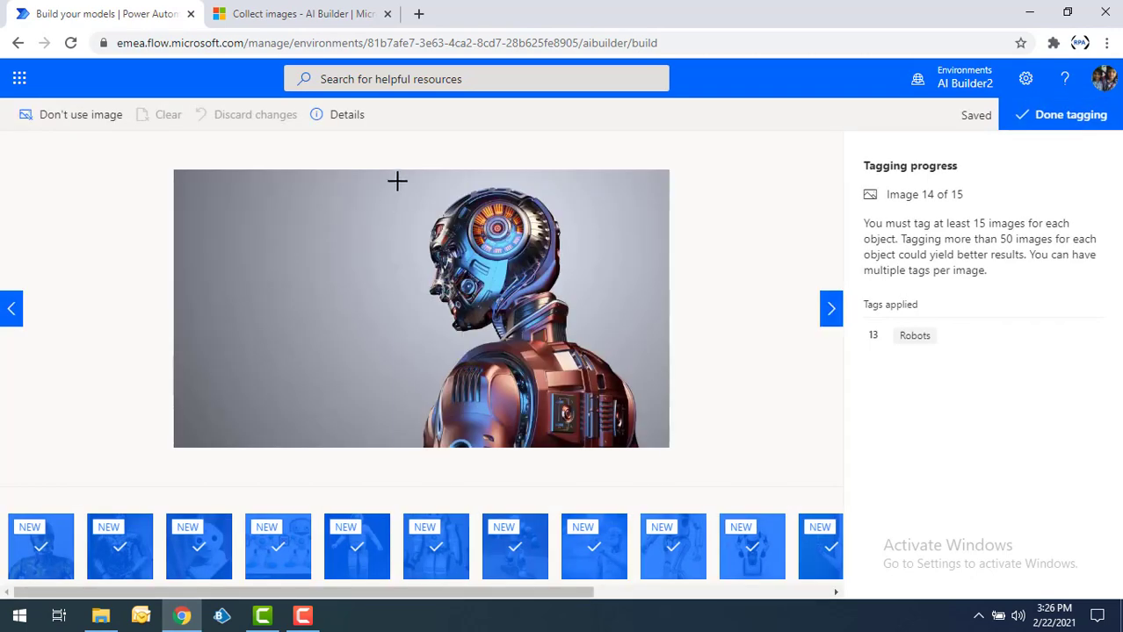
{"action": "left_click_drag", "start_coordinate": [397, 181], "coordinate": [669, 448]}
{"action": "left_click", "coordinate": [676, 290]}
{"action": "left_click", "coordinate": [831, 308]}
Tag the robot in image 15 as Robots and finish the tagging session.
{"action": "left_click_drag", "start_coordinate": [325, 175], "coordinate": [561, 450]}
{"action": "left_click", "coordinate": [607, 274]}
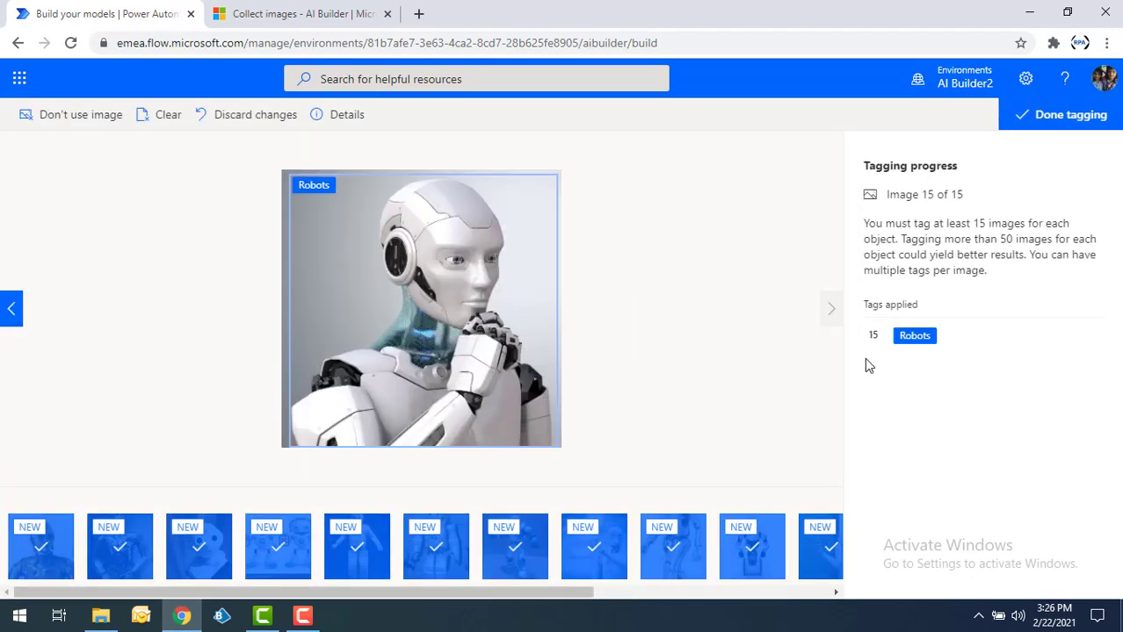
{"action": "left_click", "coordinate": [1058, 116]}
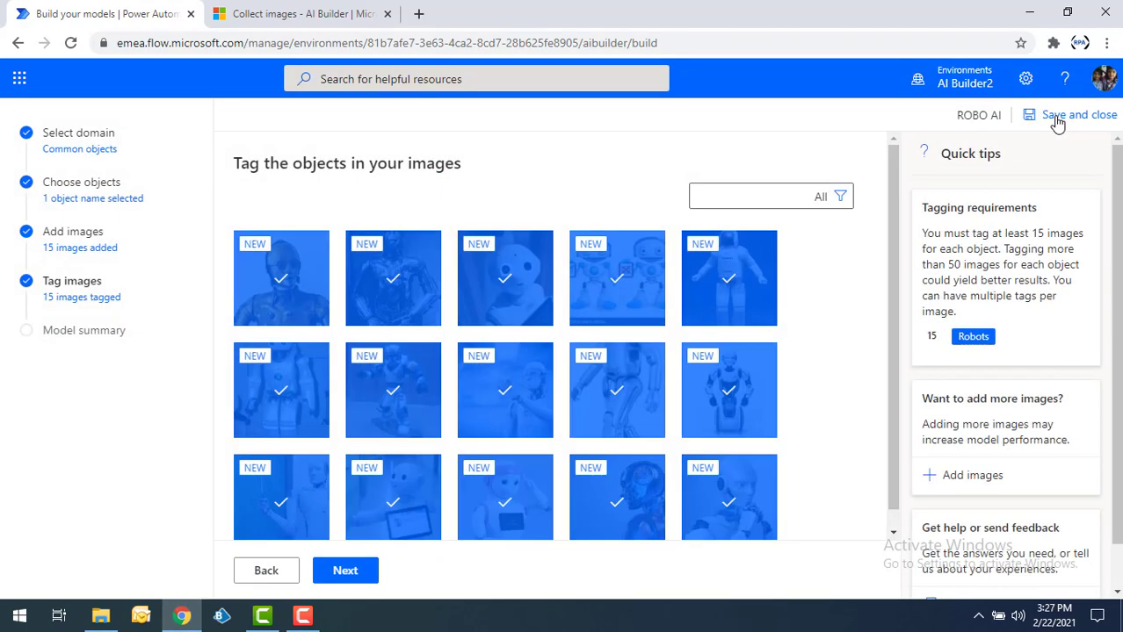
Review the model summary, train the model, and open ROBO AI from the list of models.
{"action": "left_click", "coordinate": [353, 570]}
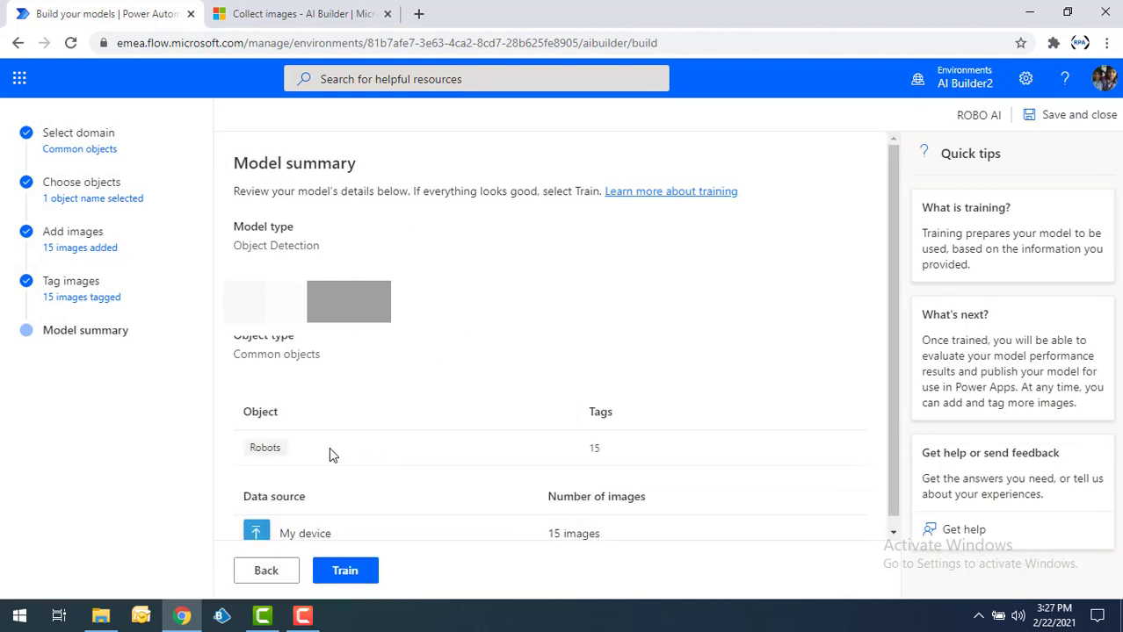
{"action": "scroll", "coordinate": [328, 454], "scroll_direction": "down", "scroll_amount": 1}
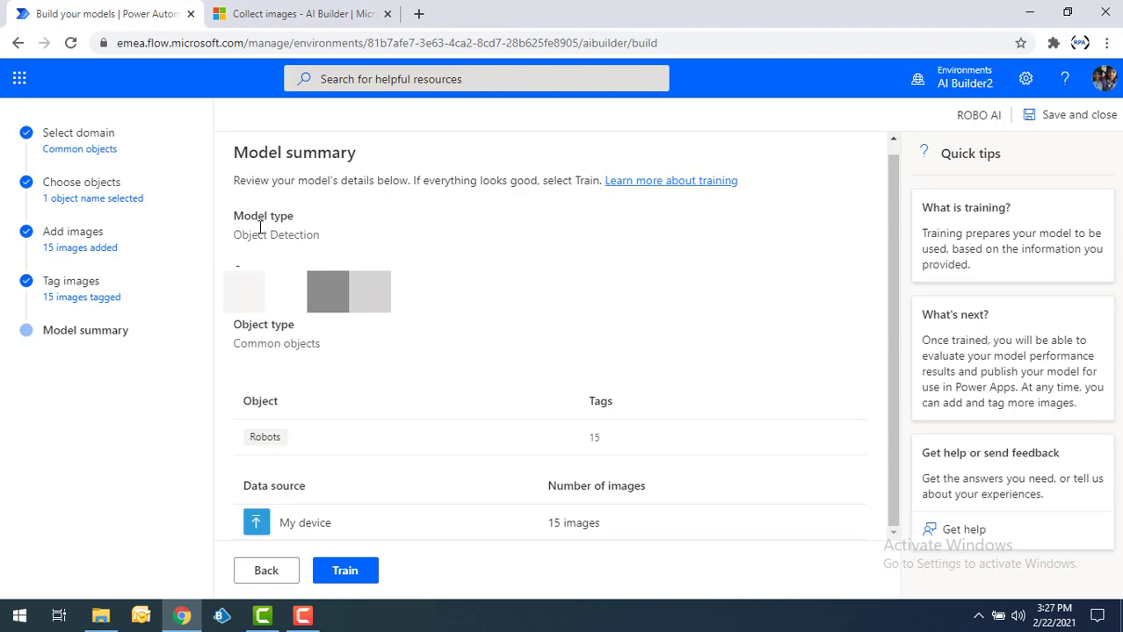
{"action": "left_click", "coordinate": [338, 572]}
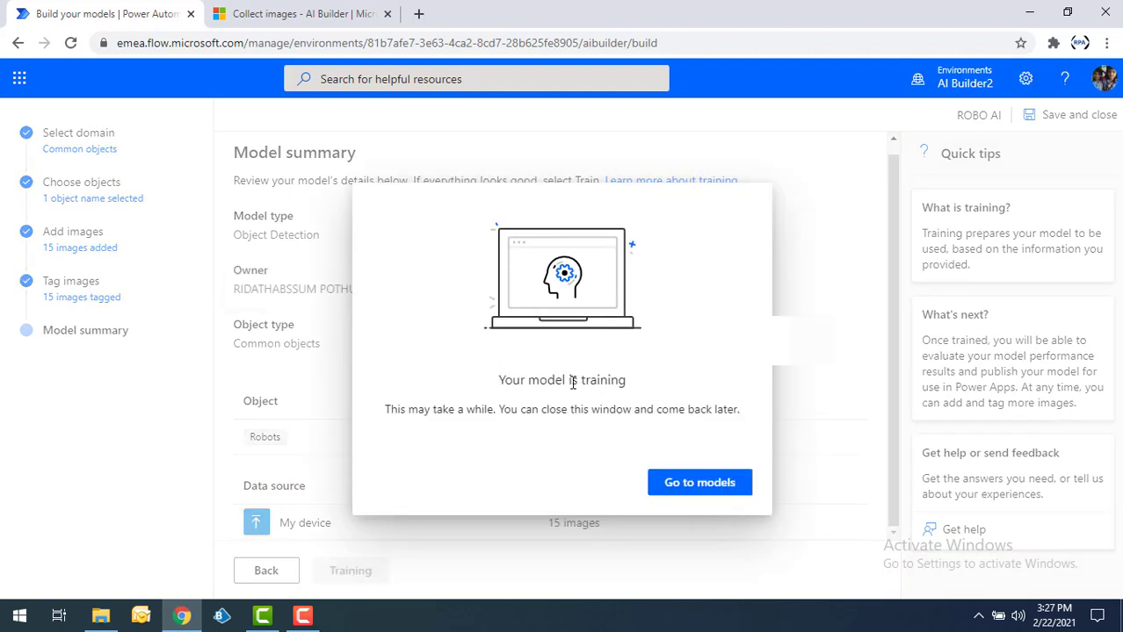
{"action": "left_click", "coordinate": [699, 487]}
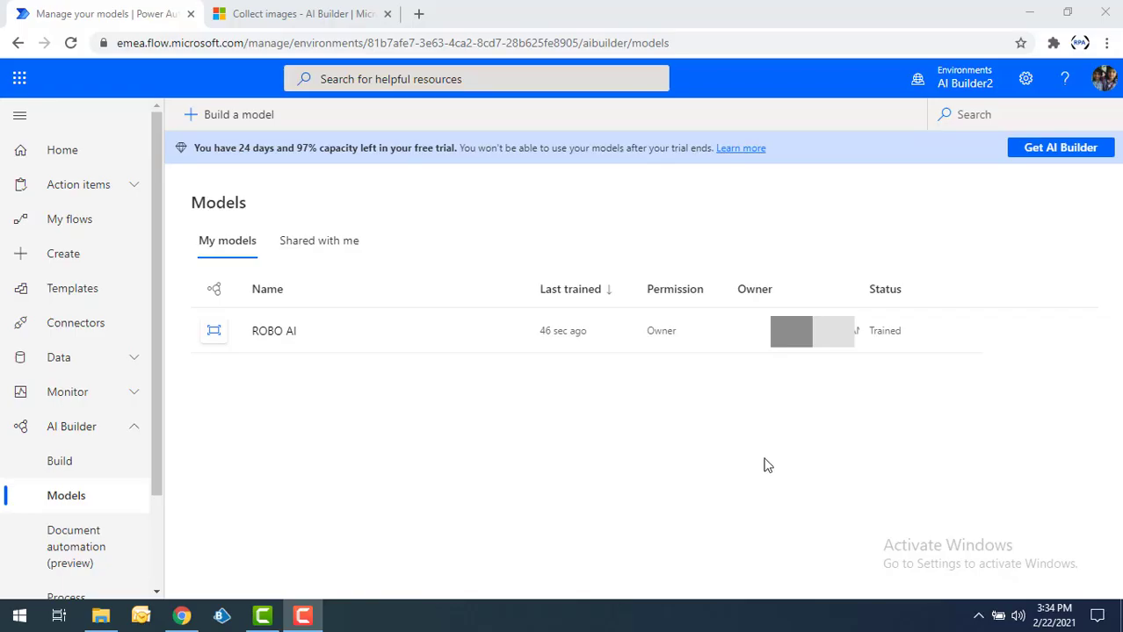
{"action": "left_click", "coordinate": [274, 332]}
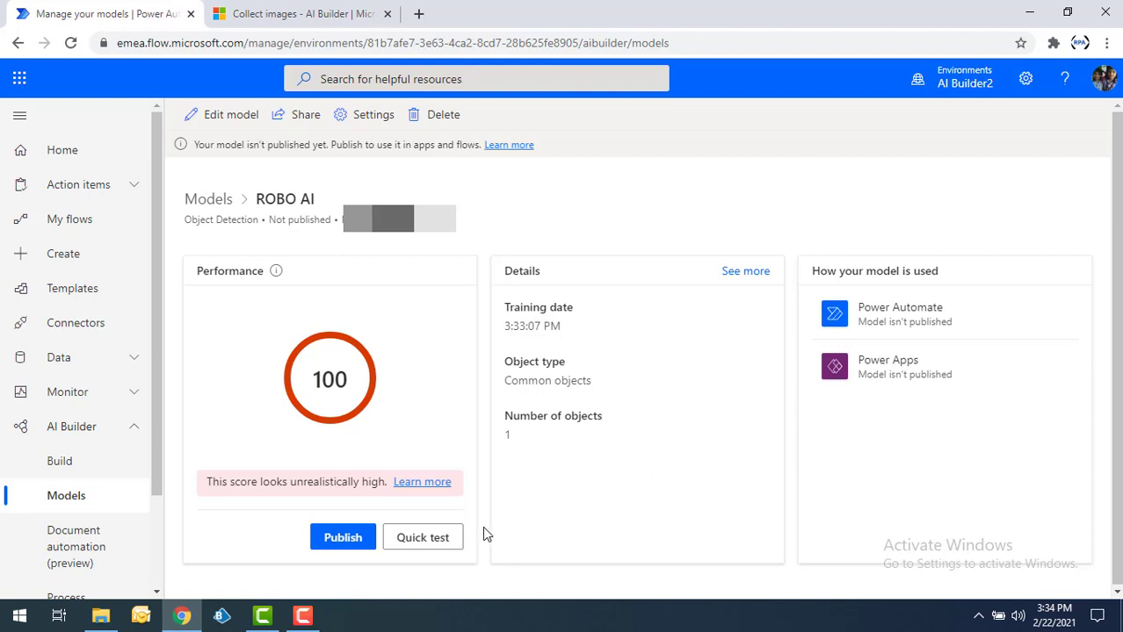
Run a quick test of the model with image 3 from the Test folder inside the desktop's Robots folder.
{"action": "left_click", "coordinate": [425, 539]}
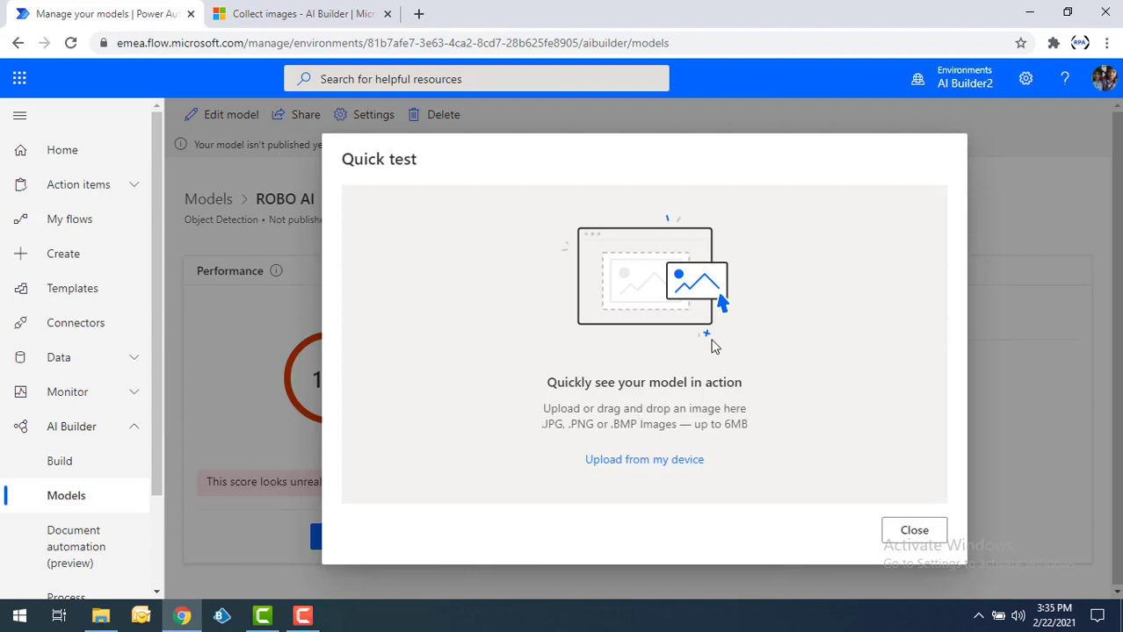
{"action": "left_click", "coordinate": [638, 463]}
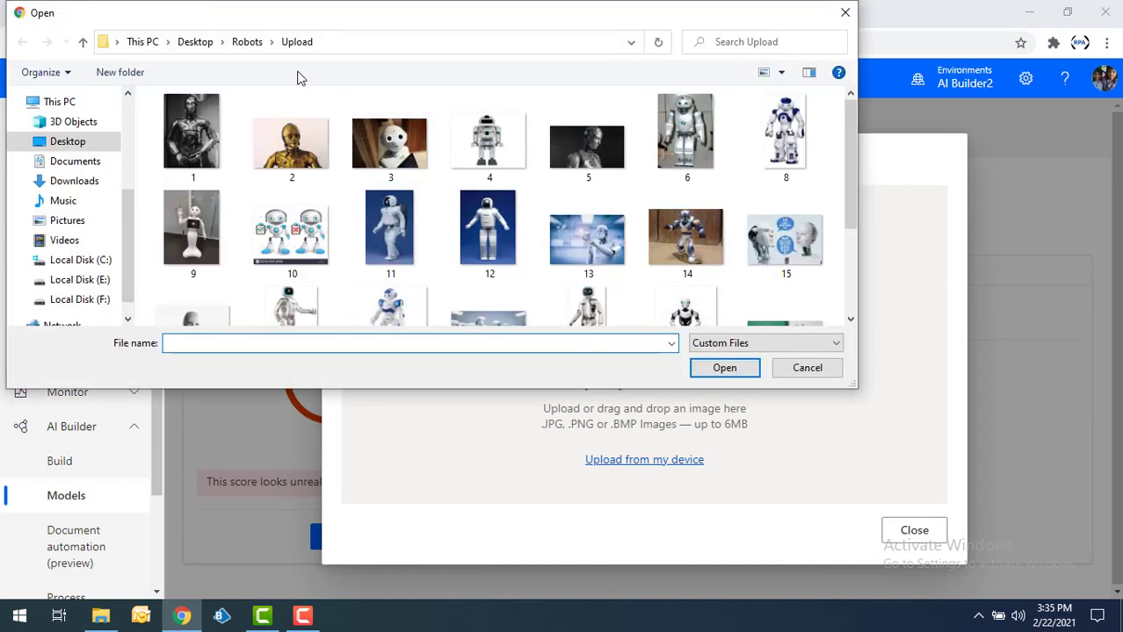
{"action": "left_click", "coordinate": [246, 42]}
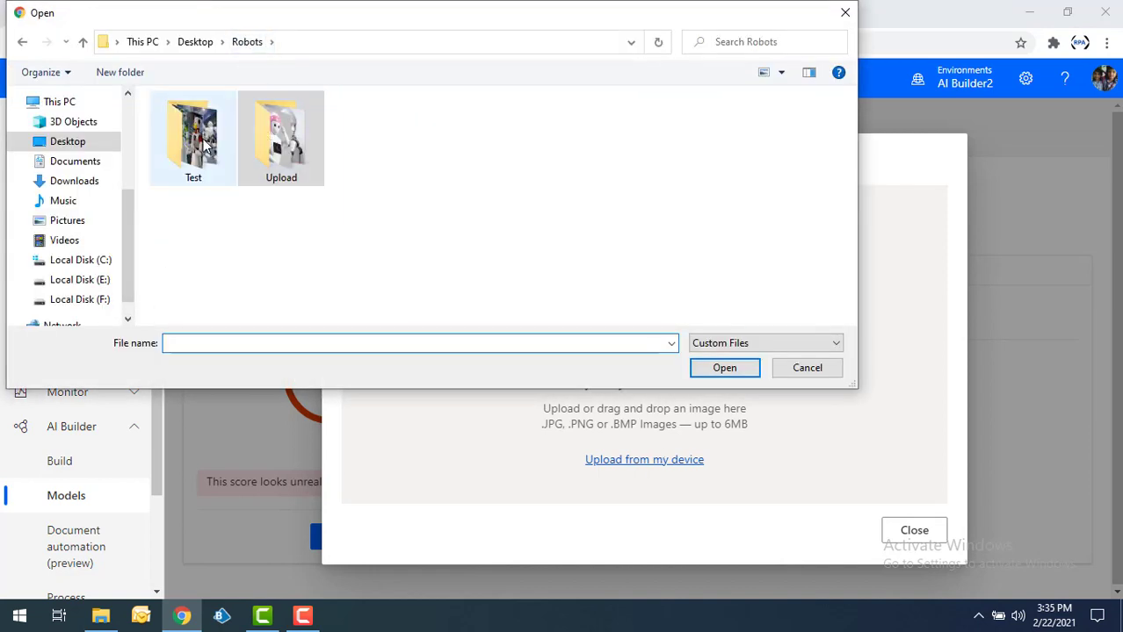
{"action": "double_click", "coordinate": [204, 147]}
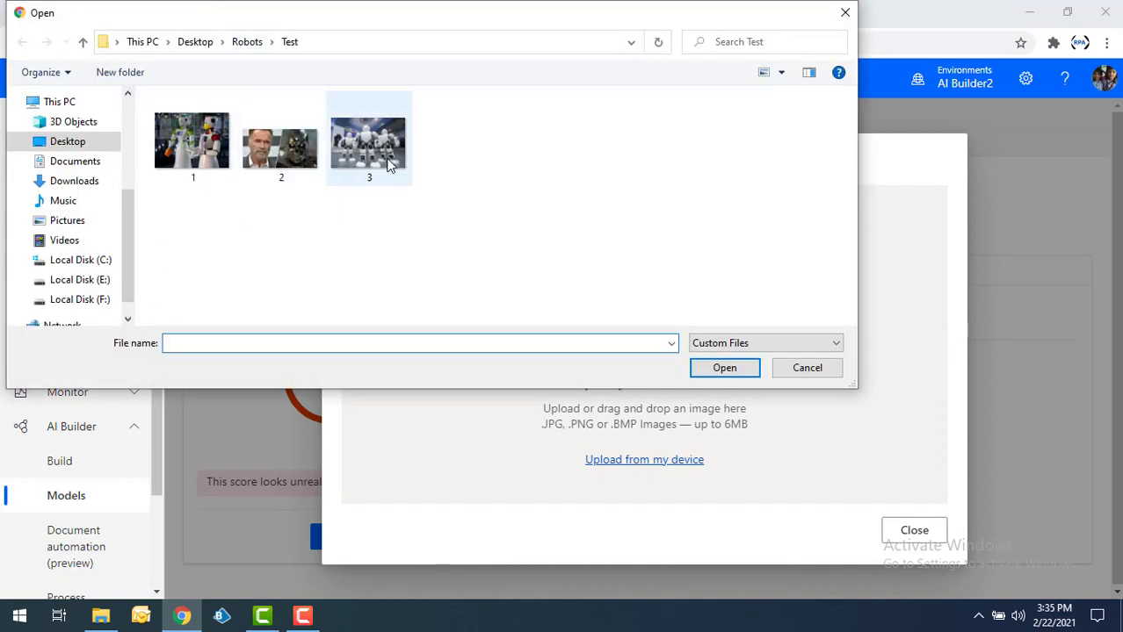
{"action": "double_click", "coordinate": [390, 165]}
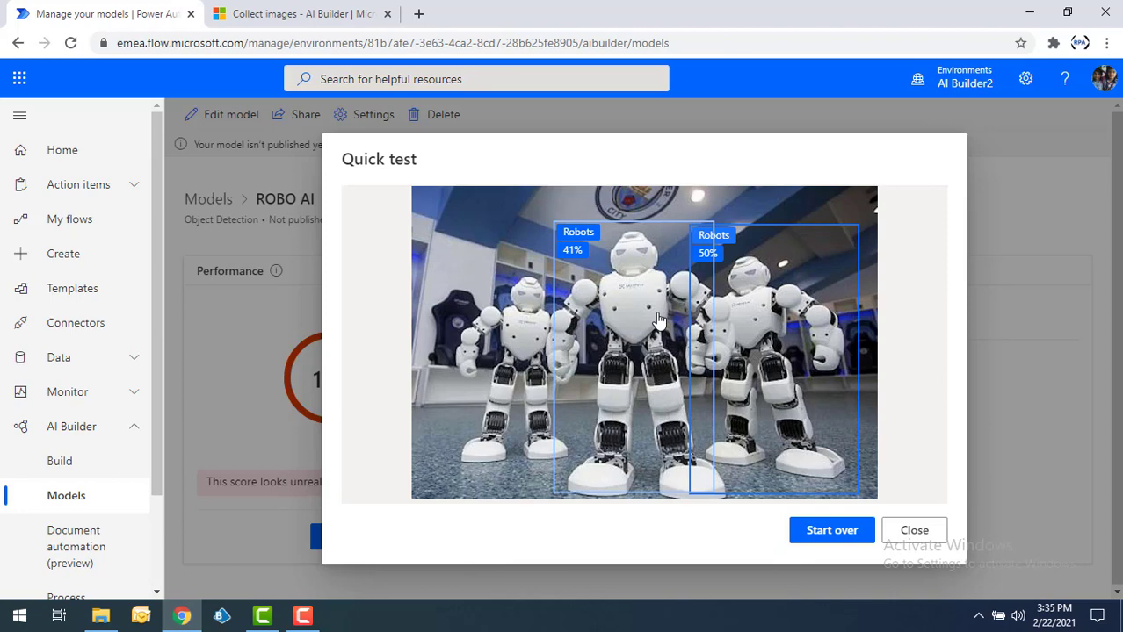
{"action": "left_click", "coordinate": [914, 531]}
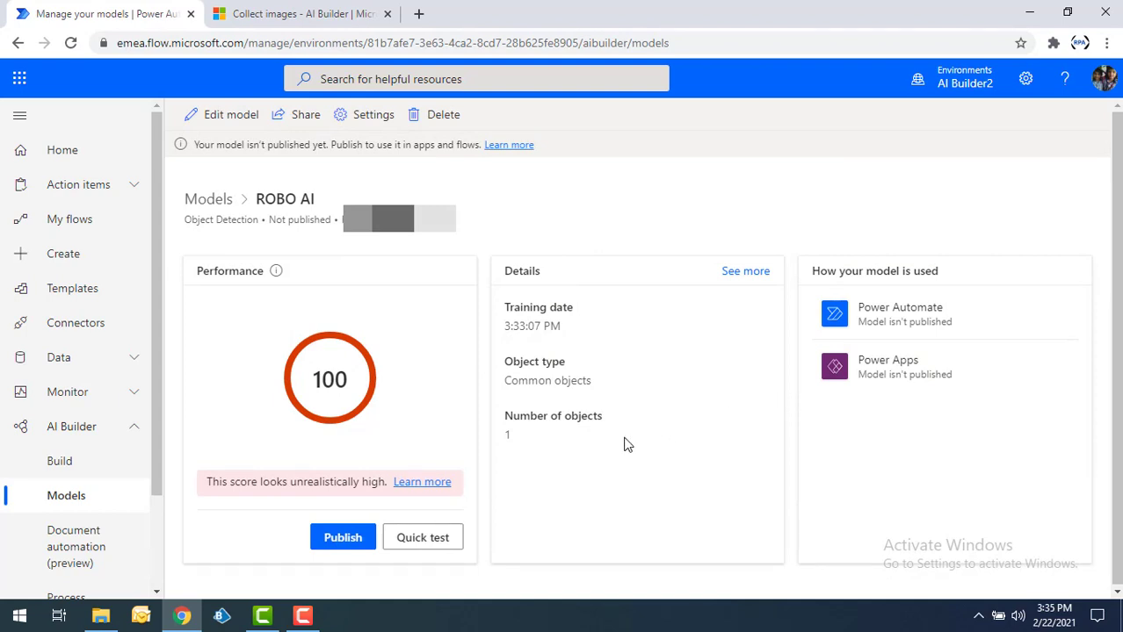
Publish the ROBO AI model and bring up the options for using it in an app or flow.
{"action": "left_click", "coordinate": [350, 548]}
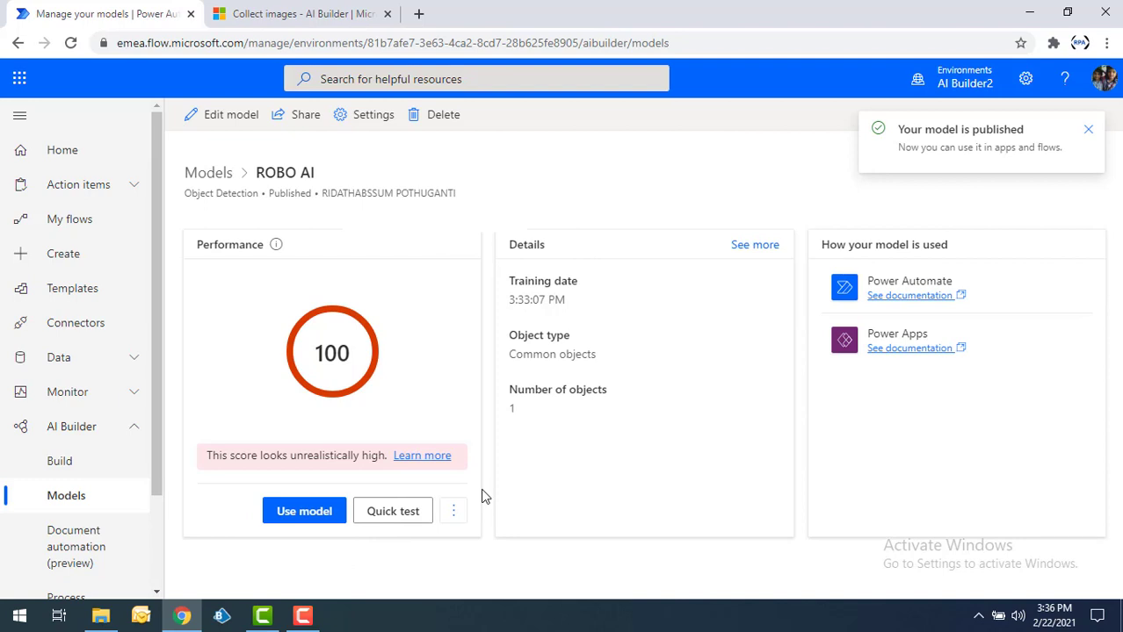
{"action": "left_click", "coordinate": [309, 515]}
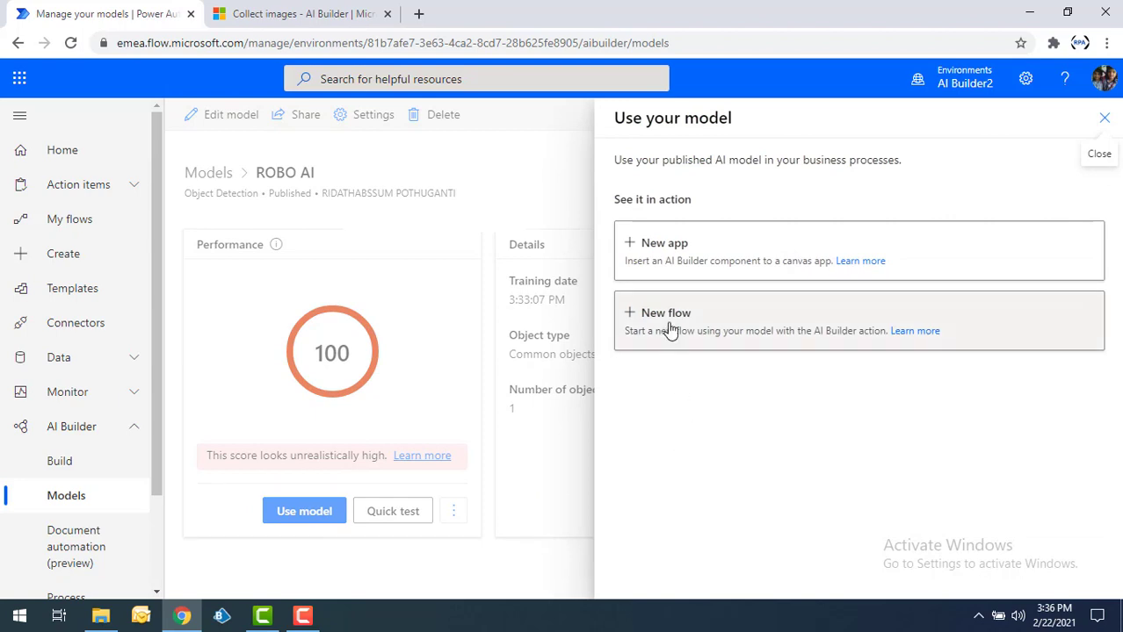
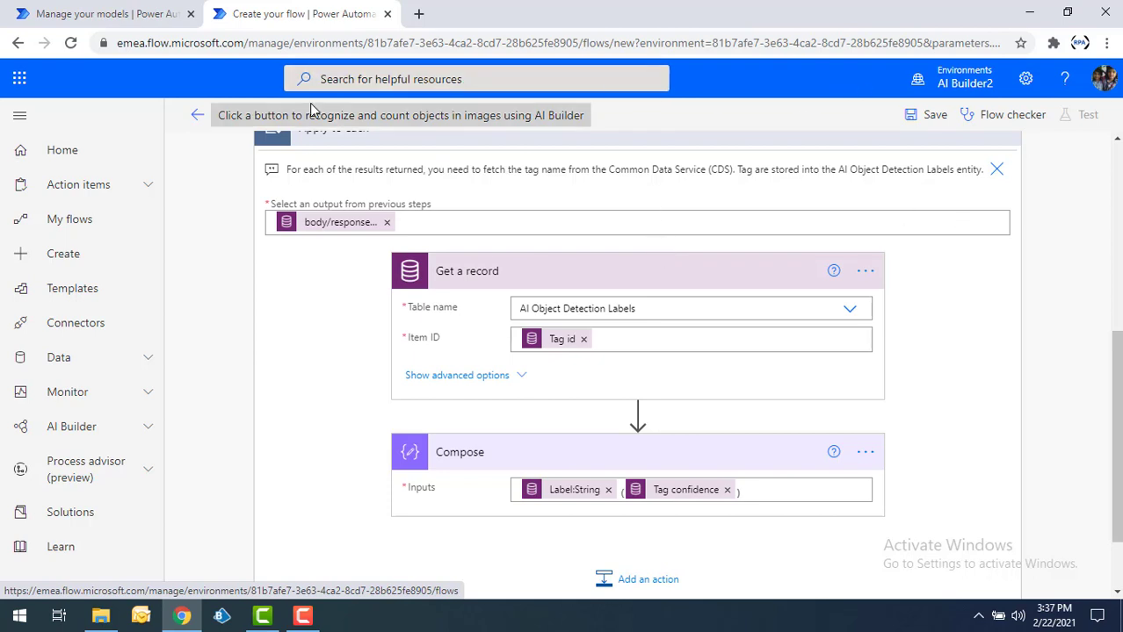
Close the template-based flow and create an instant cloud flow named RoBo Detection Flow that is triggered manually.
{"action": "left_click", "coordinate": [387, 14]}
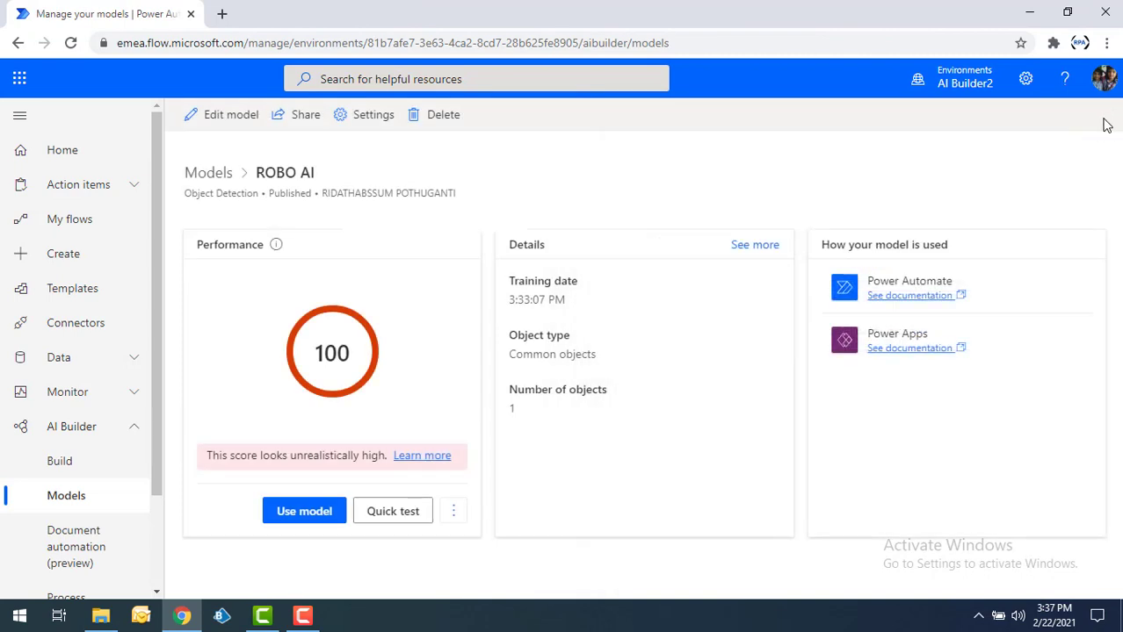
{"action": "left_click", "coordinate": [53, 267]}
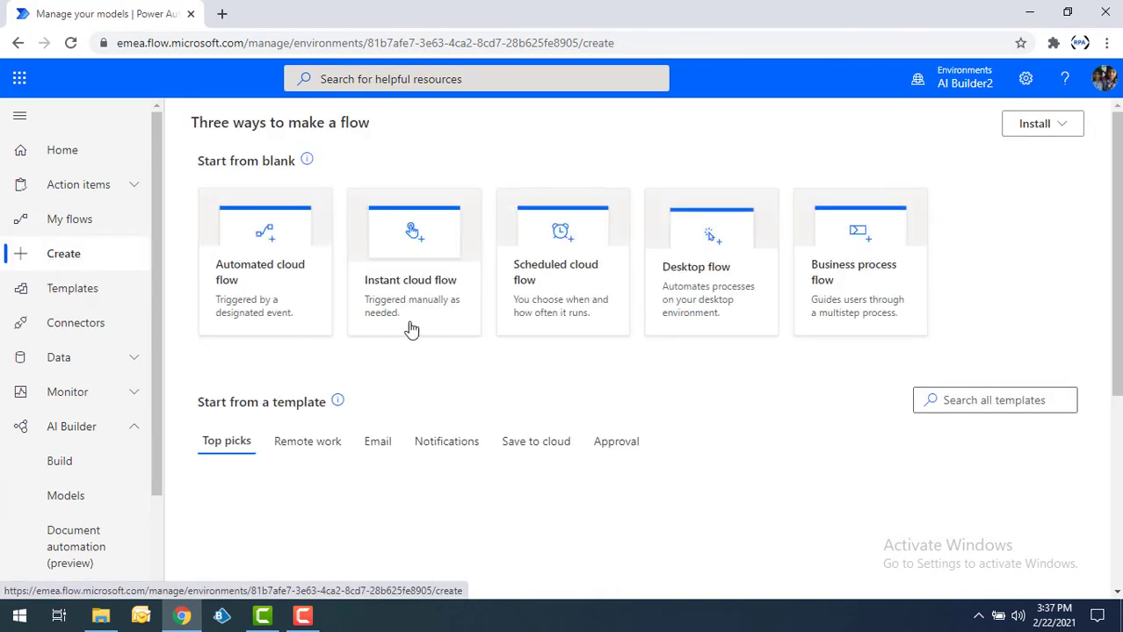
{"action": "left_click", "coordinate": [413, 260]}
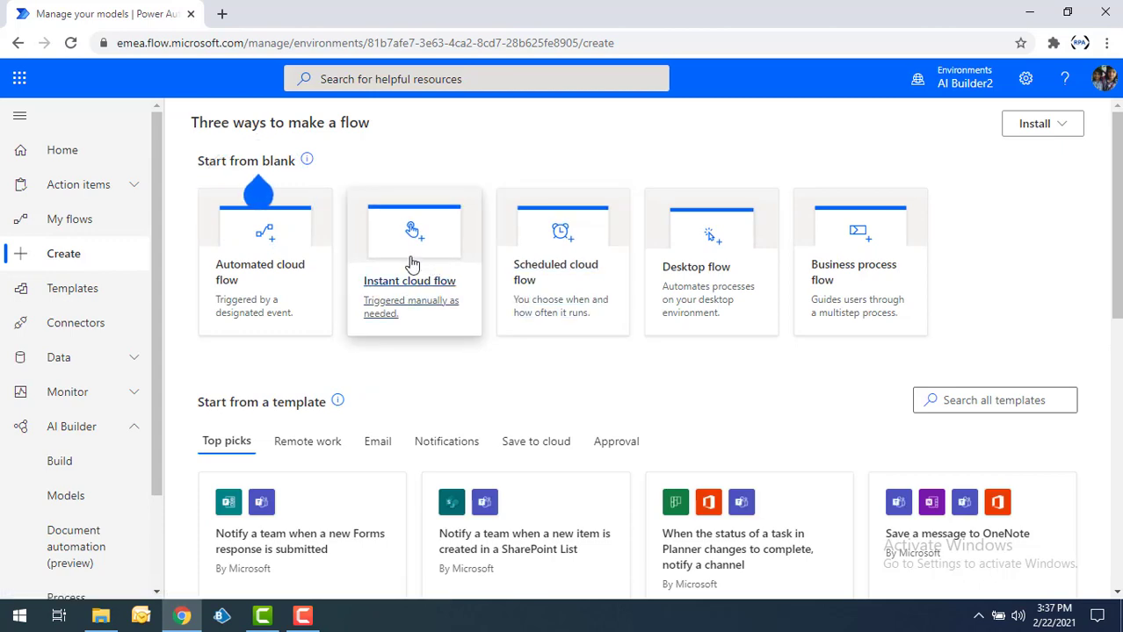
{"action": "type", "text": "RoB"}
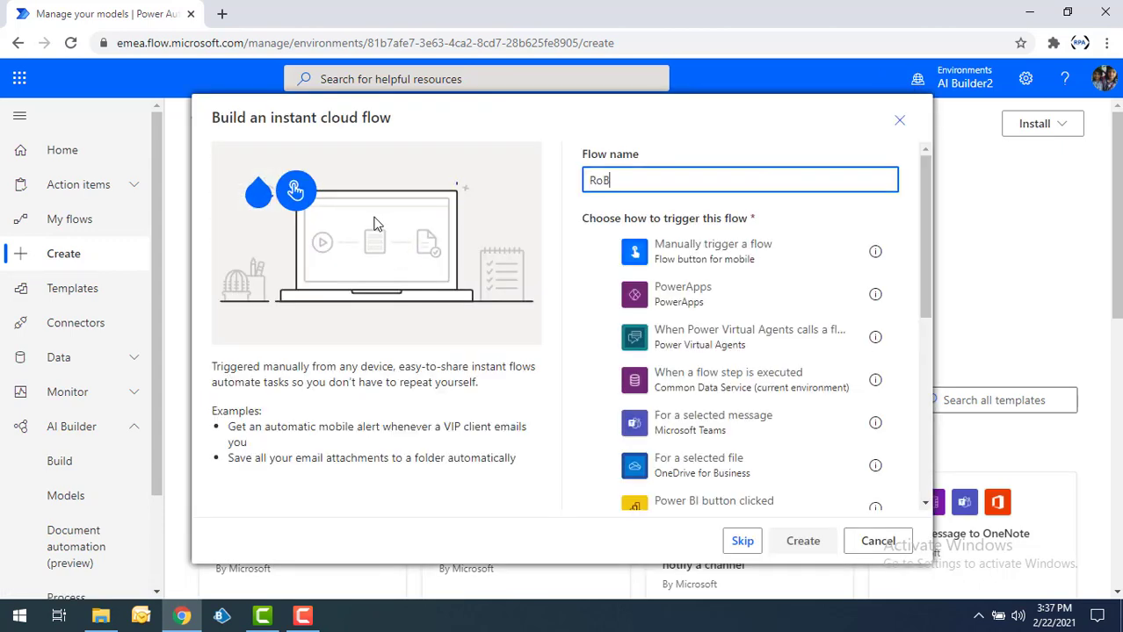
{"action": "type", "text": "o Detection Flow"}
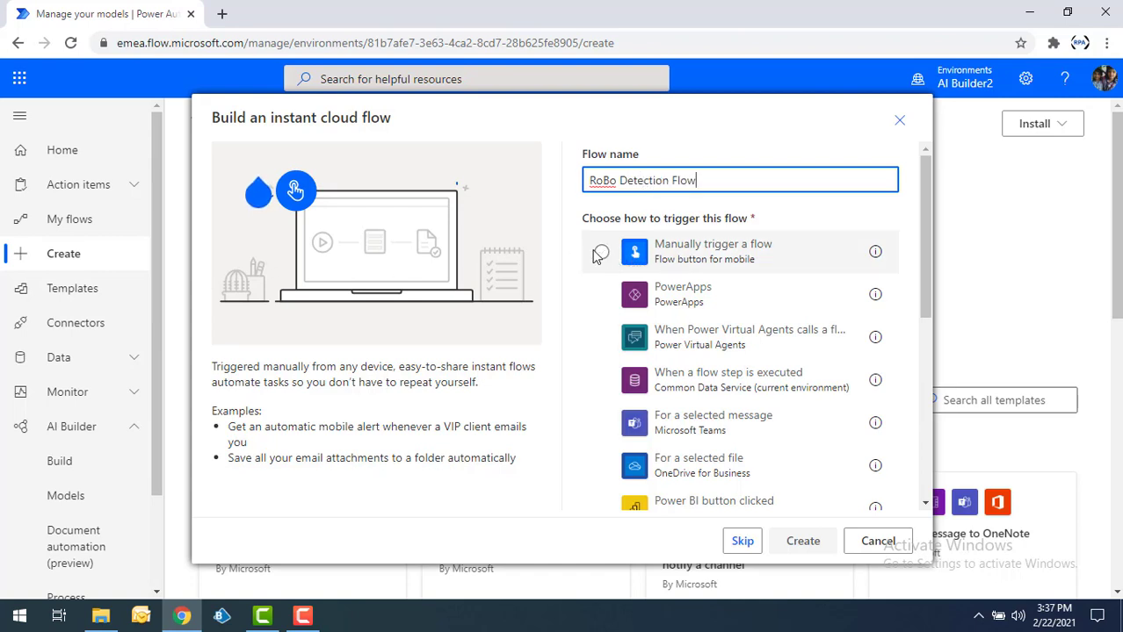
{"action": "left_click", "coordinate": [599, 253]}
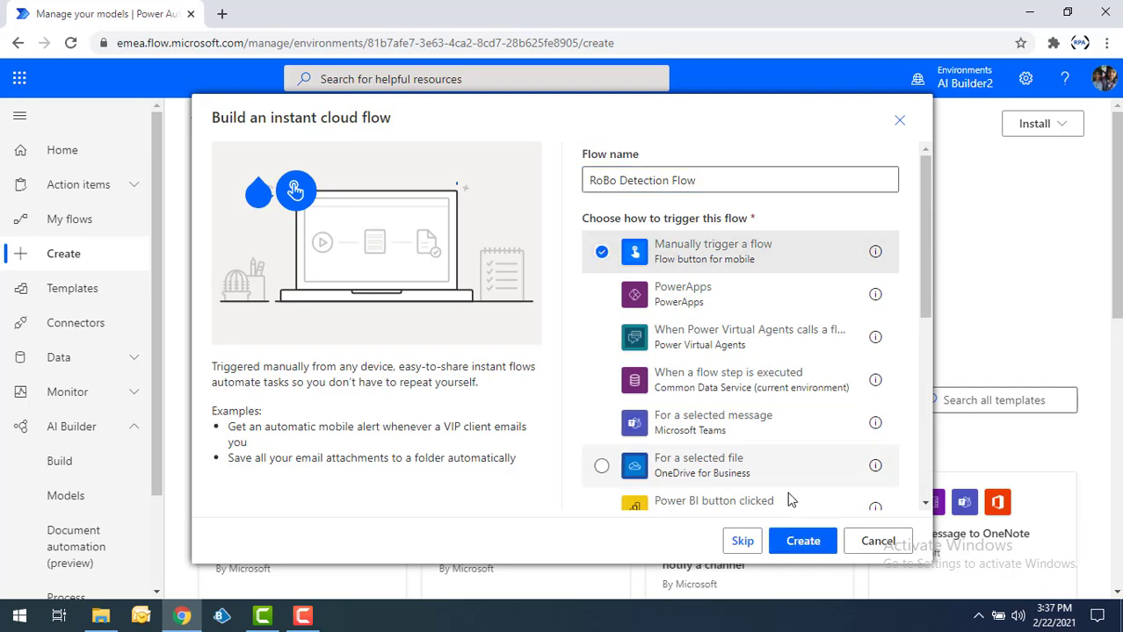
{"action": "left_click", "coordinate": [802, 542]}
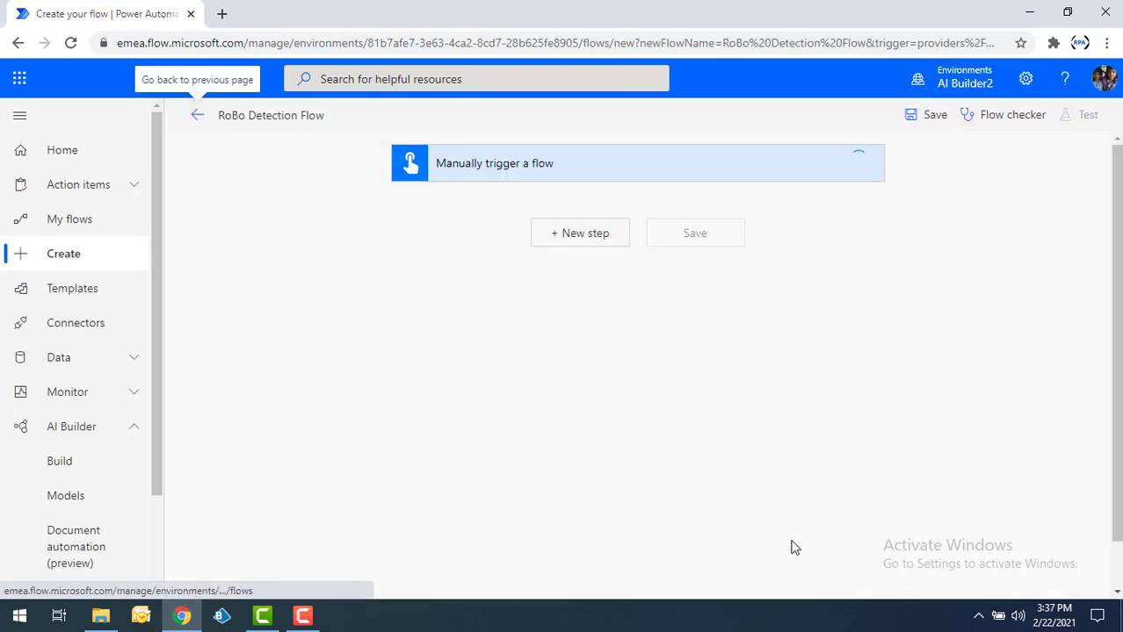
Add a file input named Input Image to the manual trigger.
{"action": "left_click", "coordinate": [567, 169]}
{"action": "left_click", "coordinate": [466, 210]}
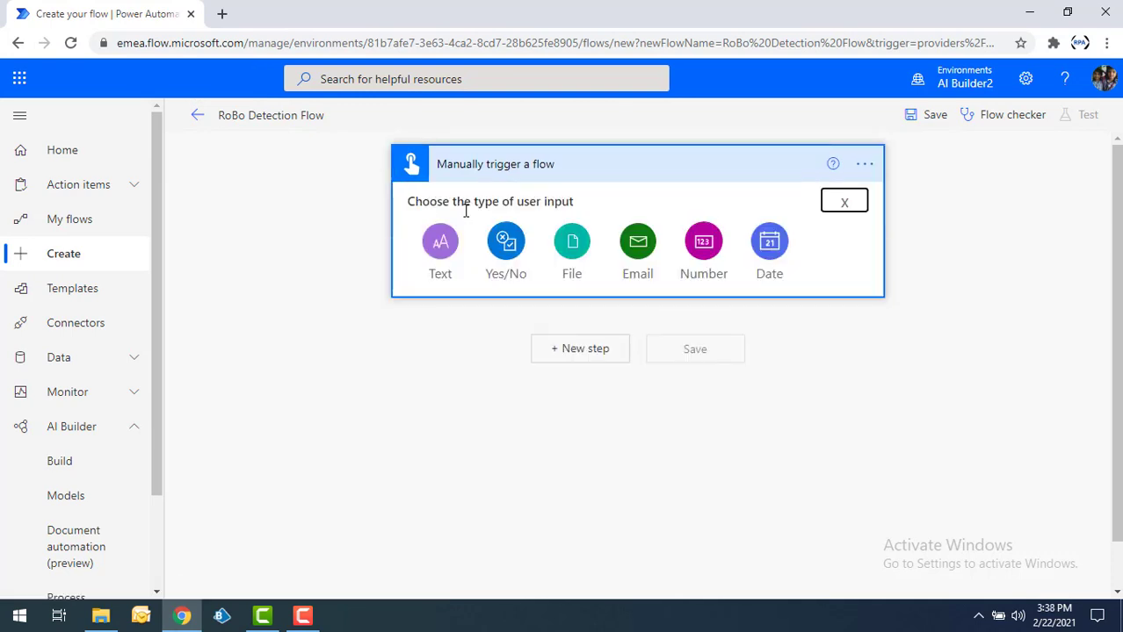
{"action": "left_click", "coordinate": [572, 252]}
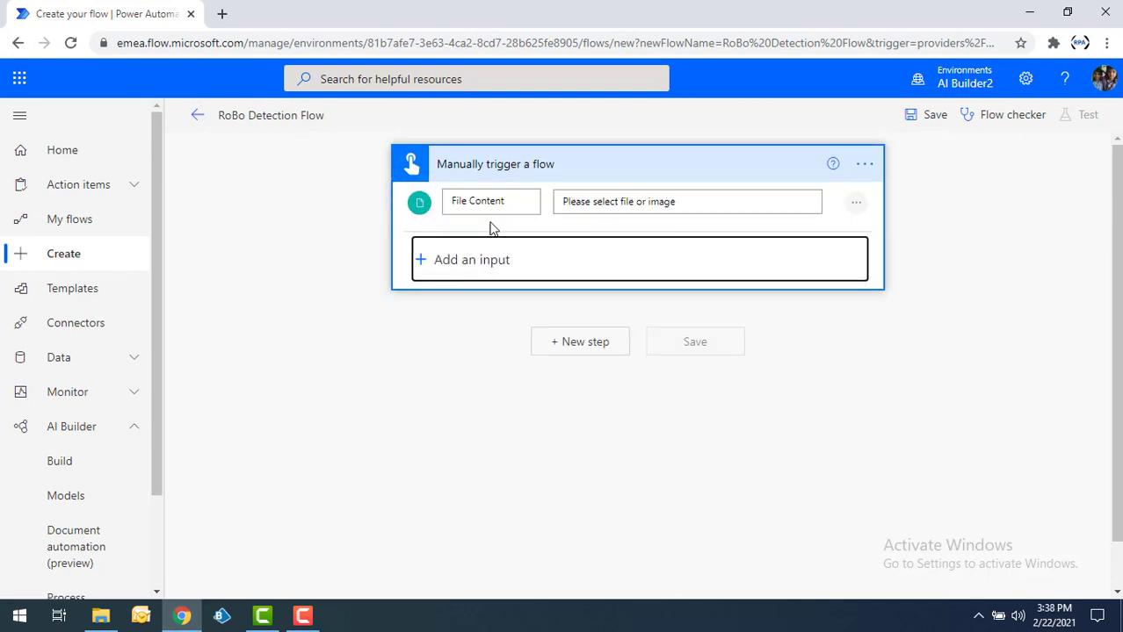
{"action": "triple_click", "coordinate": [516, 204]}
{"action": "type", "text": "I"}
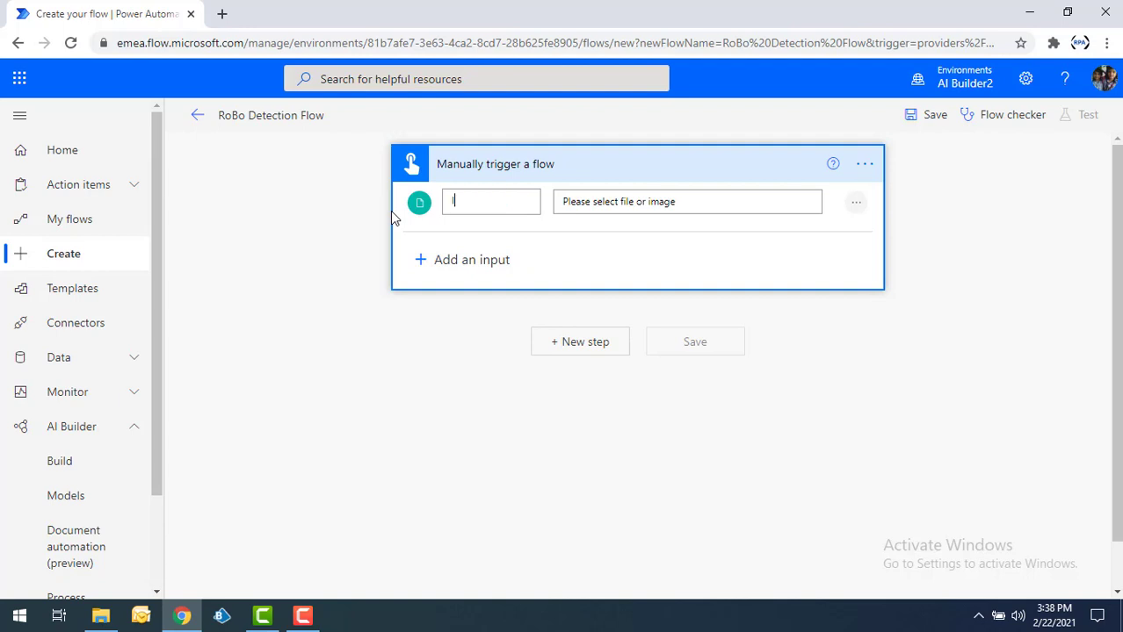
{"action": "type", "text": "nput Image"}
{"action": "left_click", "coordinate": [462, 354]}
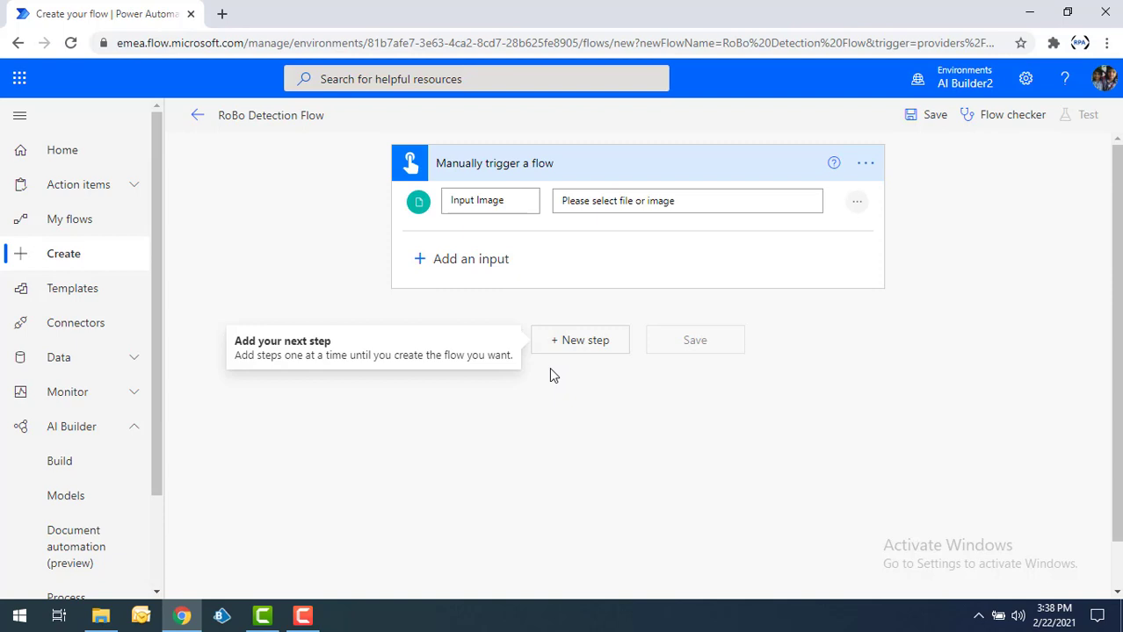
Add the AI Builder action Predict after the manual trigger.
{"action": "left_click", "coordinate": [592, 353]}
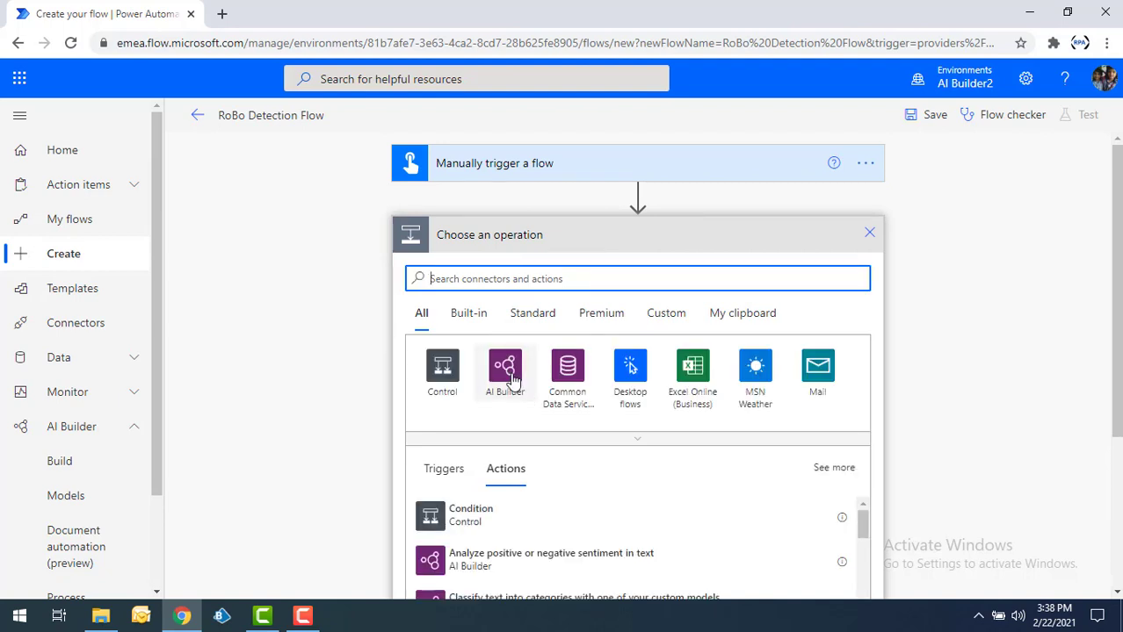
{"action": "left_click", "coordinate": [505, 373]}
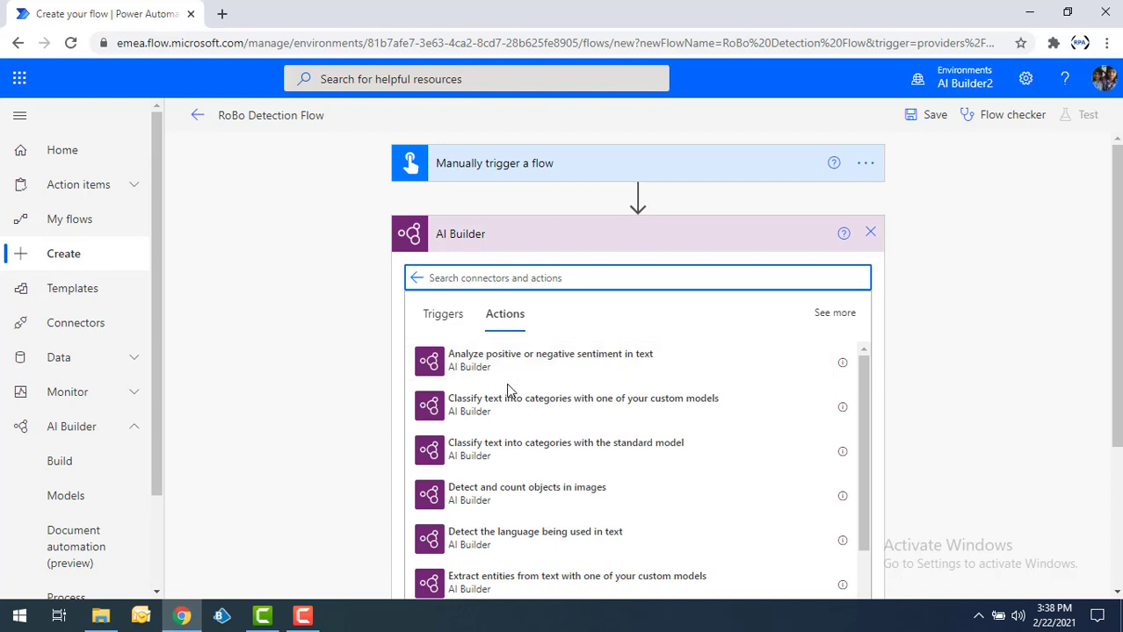
{"action": "scroll", "coordinate": [487, 528], "scroll_direction": "down", "scroll_amount": 2}
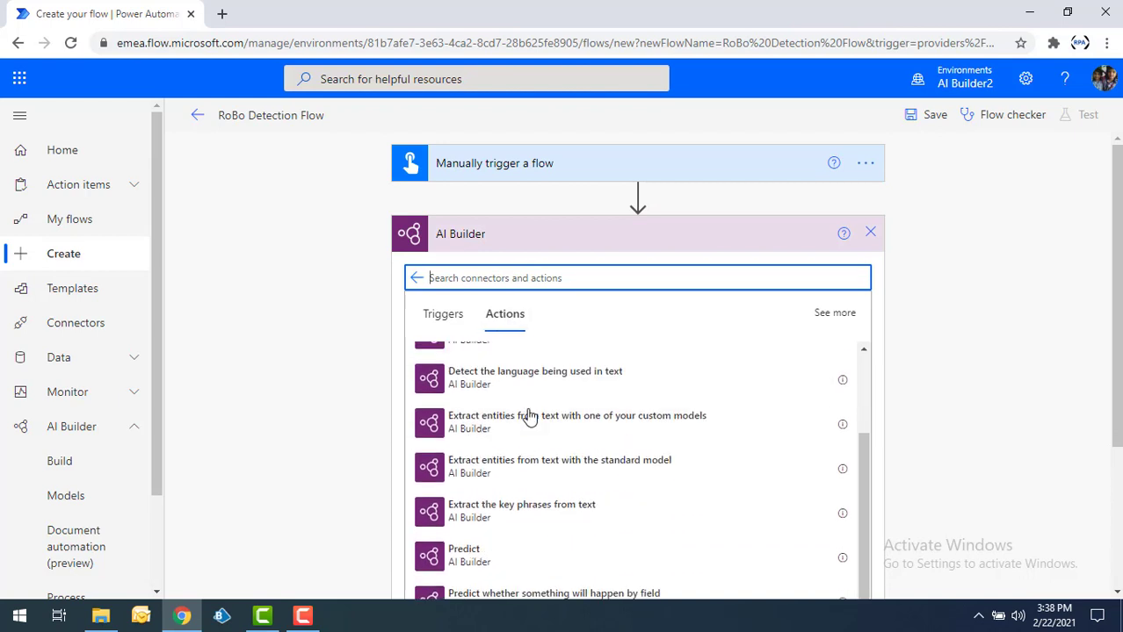
{"action": "left_click", "coordinate": [482, 552]}
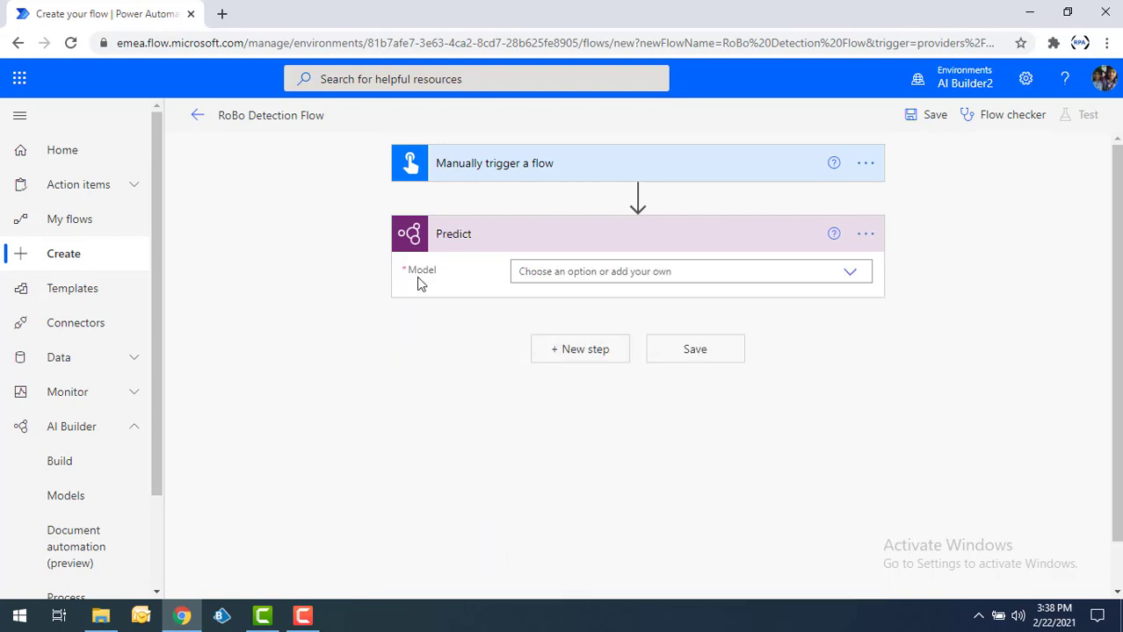
Set the Predict action's model to ROBO AI and its image to the trigger's Input Image.
{"action": "left_click", "coordinate": [541, 273]}
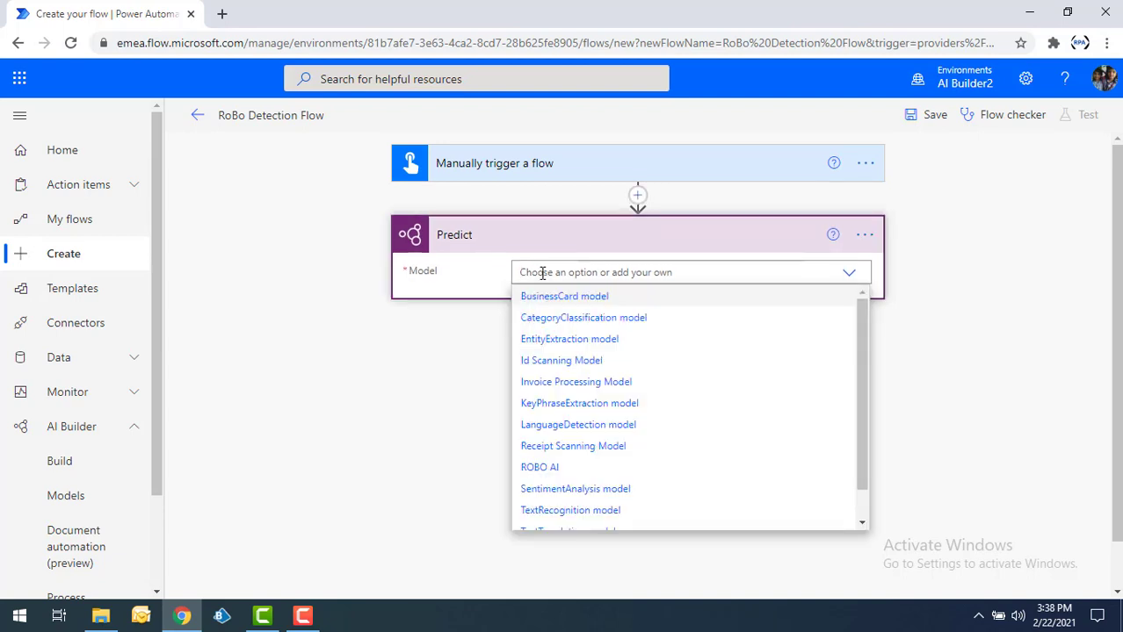
{"action": "left_click", "coordinate": [539, 469]}
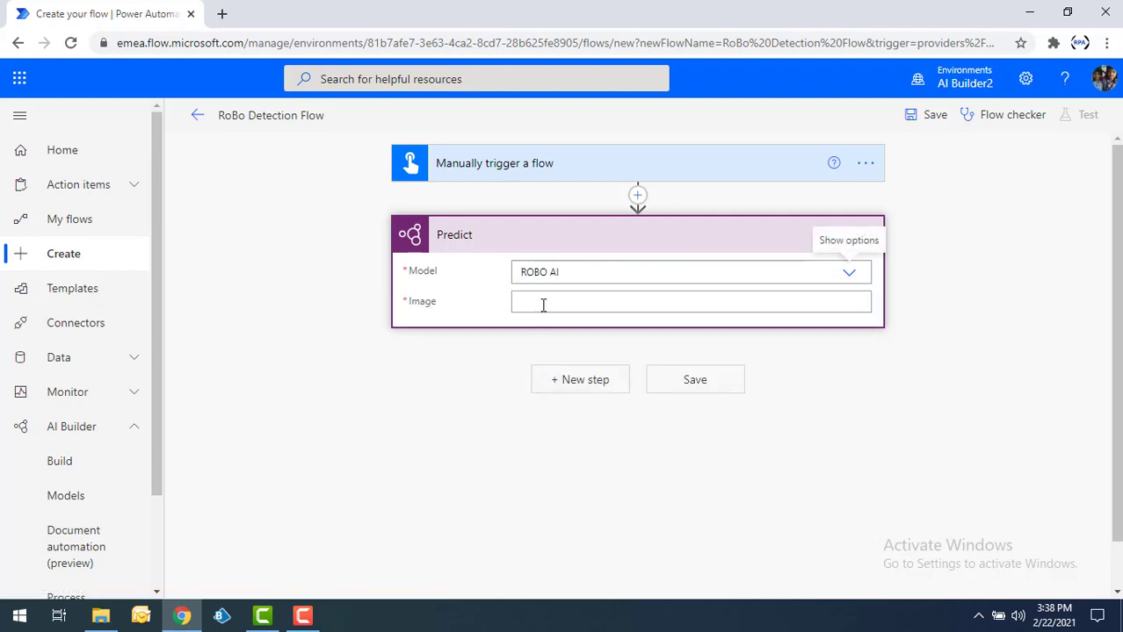
{"action": "left_click", "coordinate": [542, 305]}
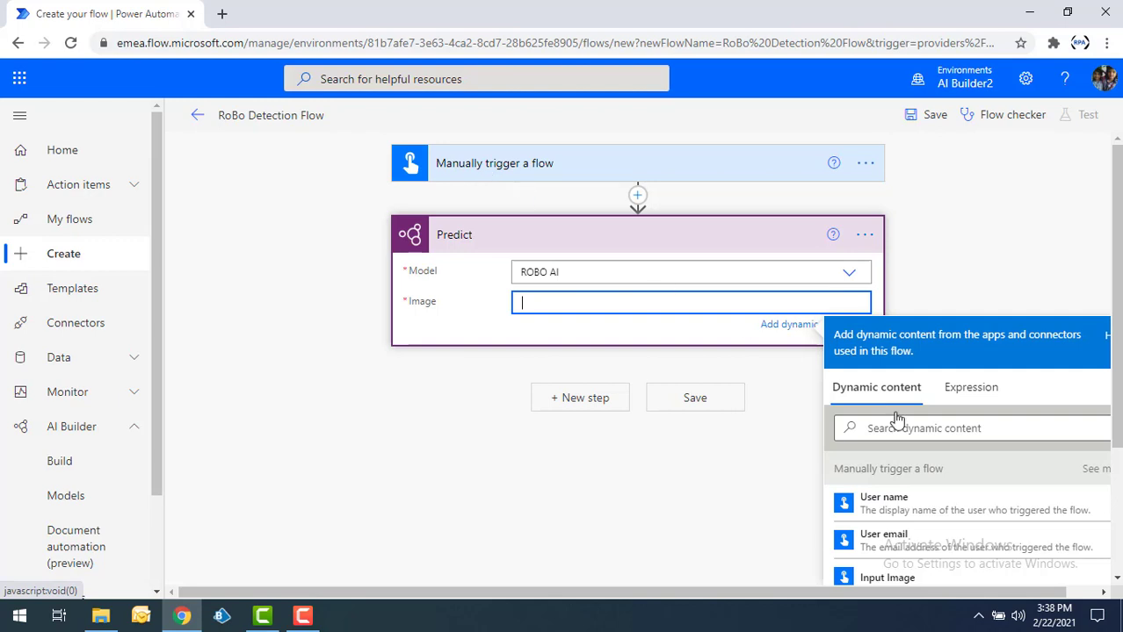
{"action": "left_click", "coordinate": [889, 579]}
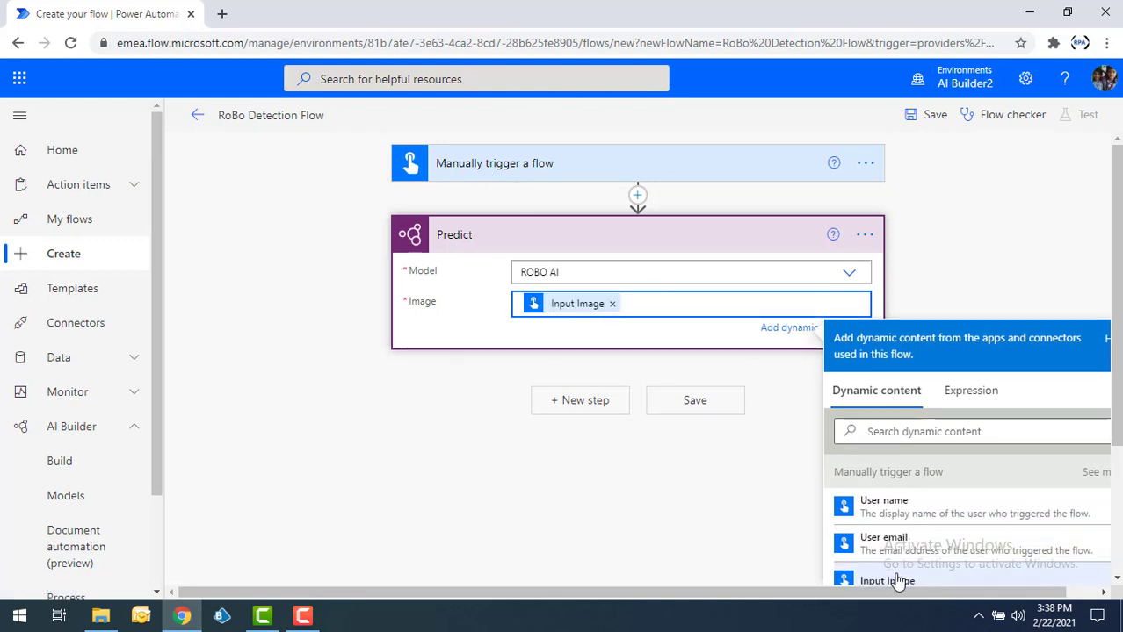
{"action": "left_click", "coordinate": [635, 503]}
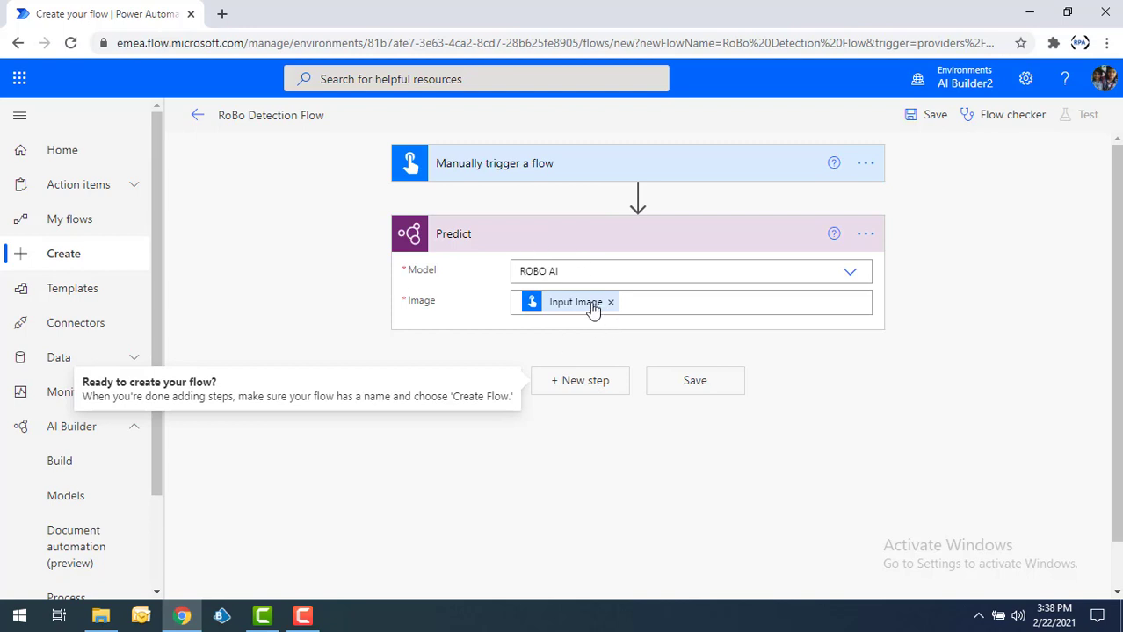
Check the table's column headers in the Object Detection workbook in Excel, and return to the flow.
{"action": "mouse_move", "coordinate": [593, 311]}
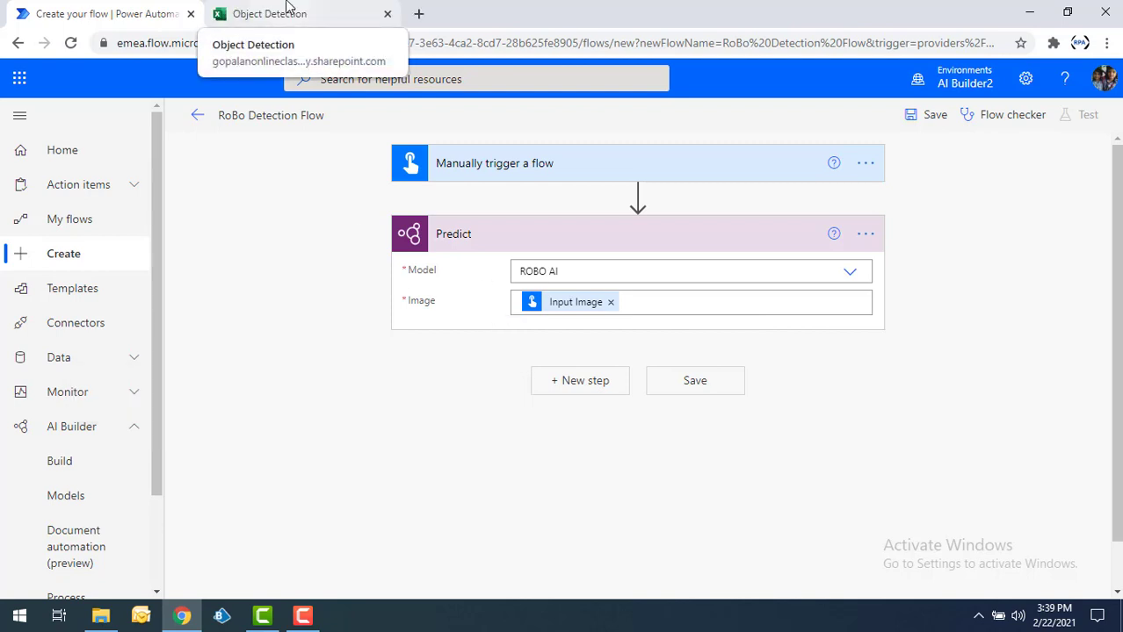
{"action": "left_click", "coordinate": [289, 10]}
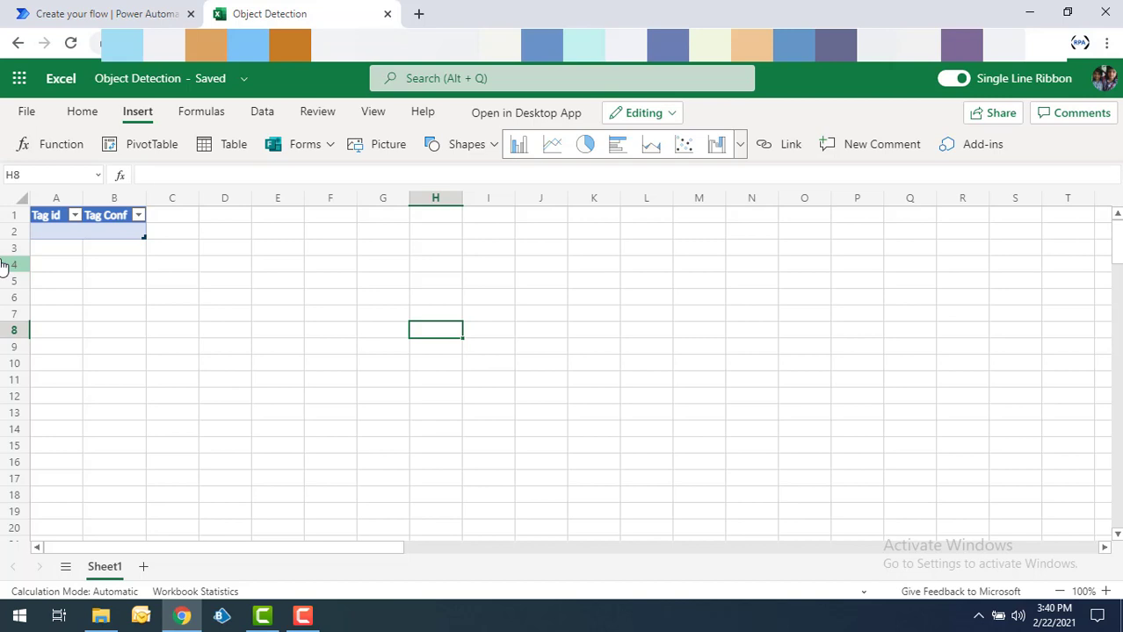
{"action": "left_click", "coordinate": [80, 19]}
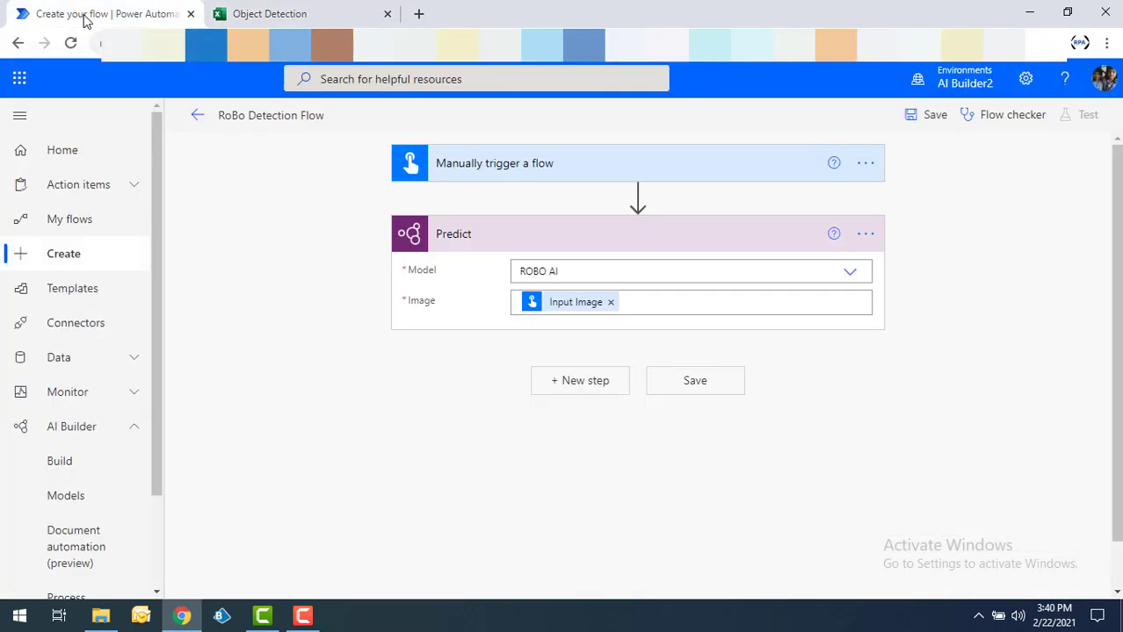
Add the Excel Online (Business) action Add a row into a table after the Predict action.
{"action": "left_click", "coordinate": [572, 389]}
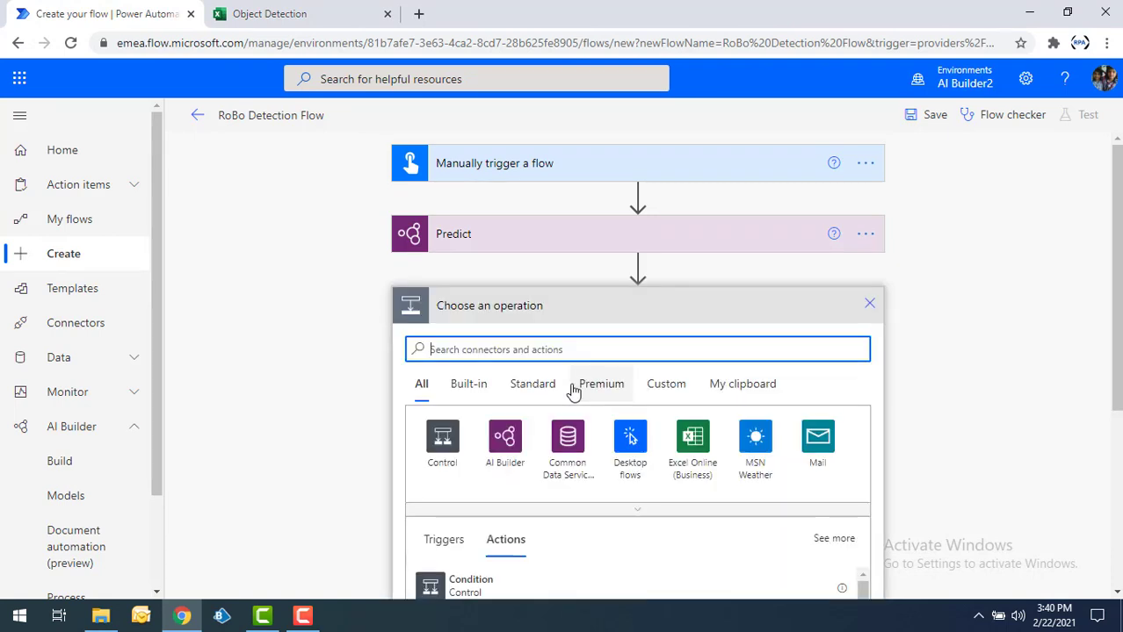
{"action": "left_click", "coordinate": [693, 437]}
{"action": "scroll", "coordinate": [671, 426], "scroll_direction": "down", "scroll_amount": 3}
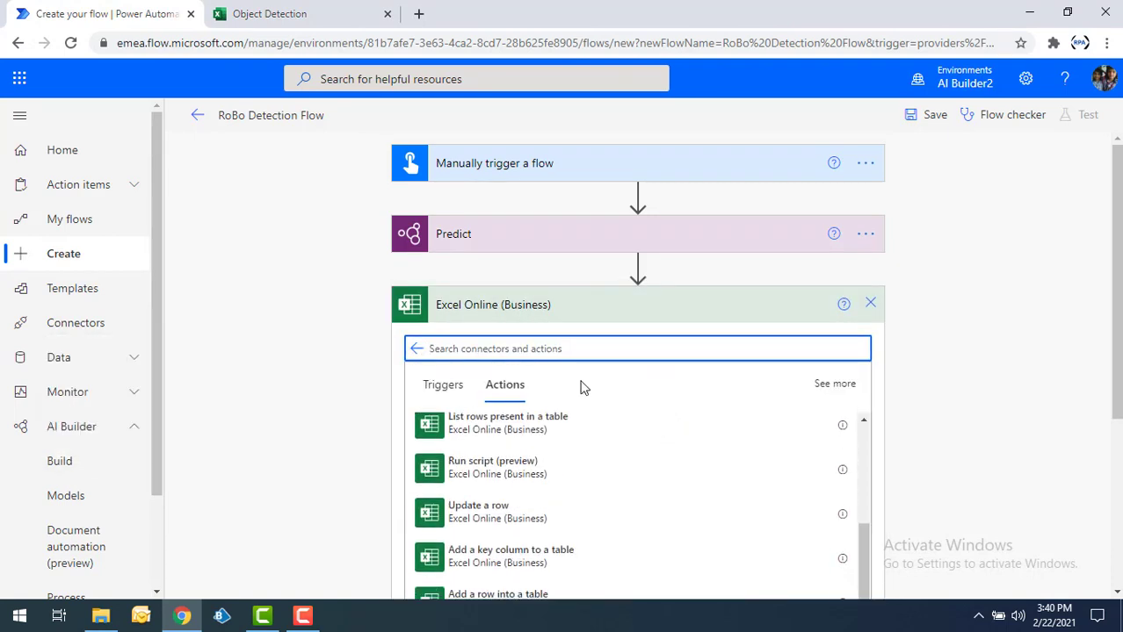
{"action": "type", "text": "add"}
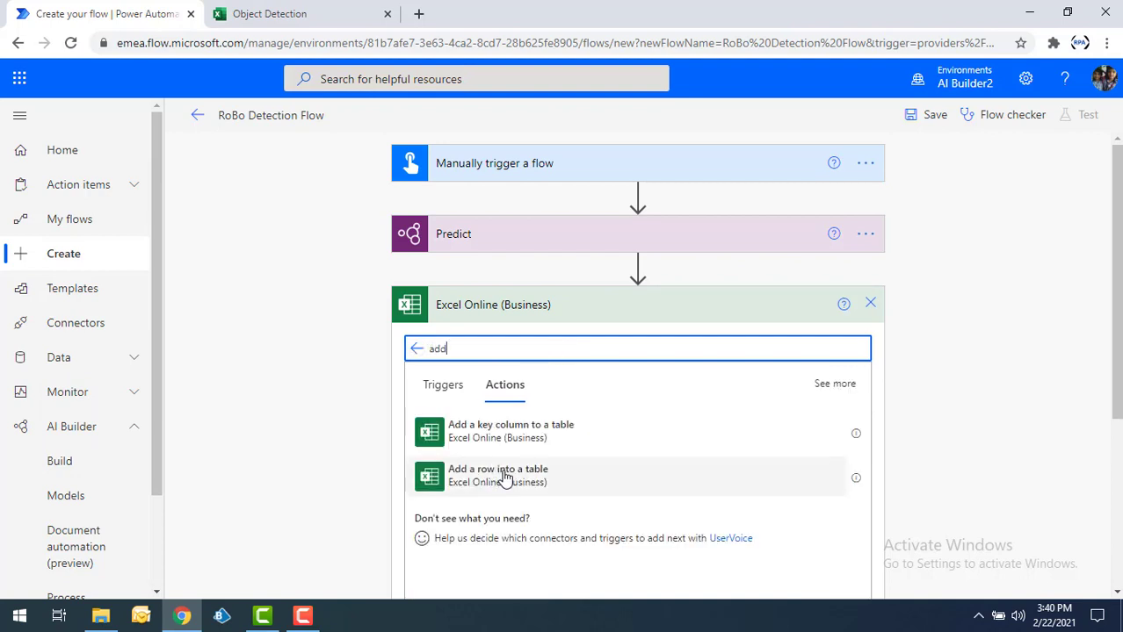
{"action": "left_click", "coordinate": [505, 477]}
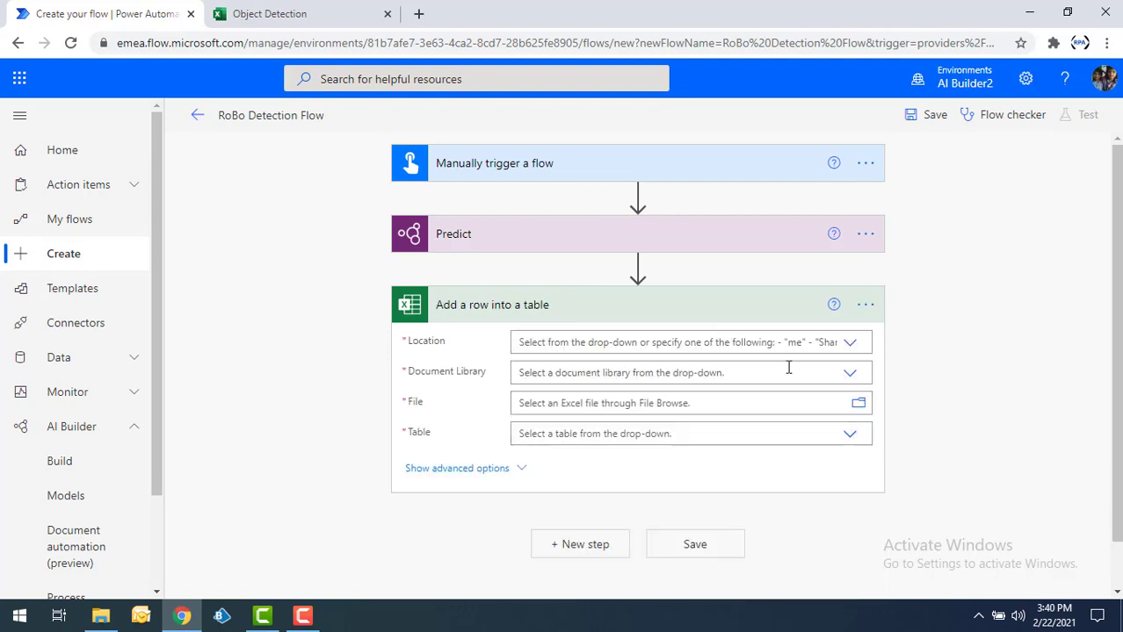
Point the row action to Table1 of /Object Detection.xlsx, with location OneDrive for Business and document library OneDrive.
{"action": "left_click", "coordinate": [855, 348]}
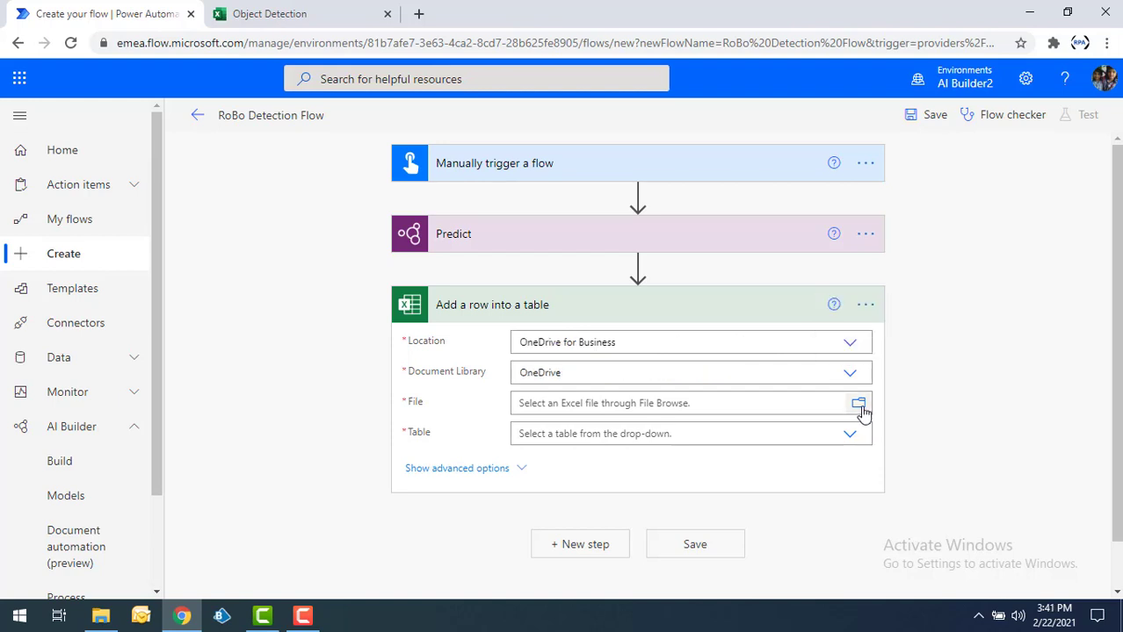
{"action": "left_click", "coordinate": [858, 405]}
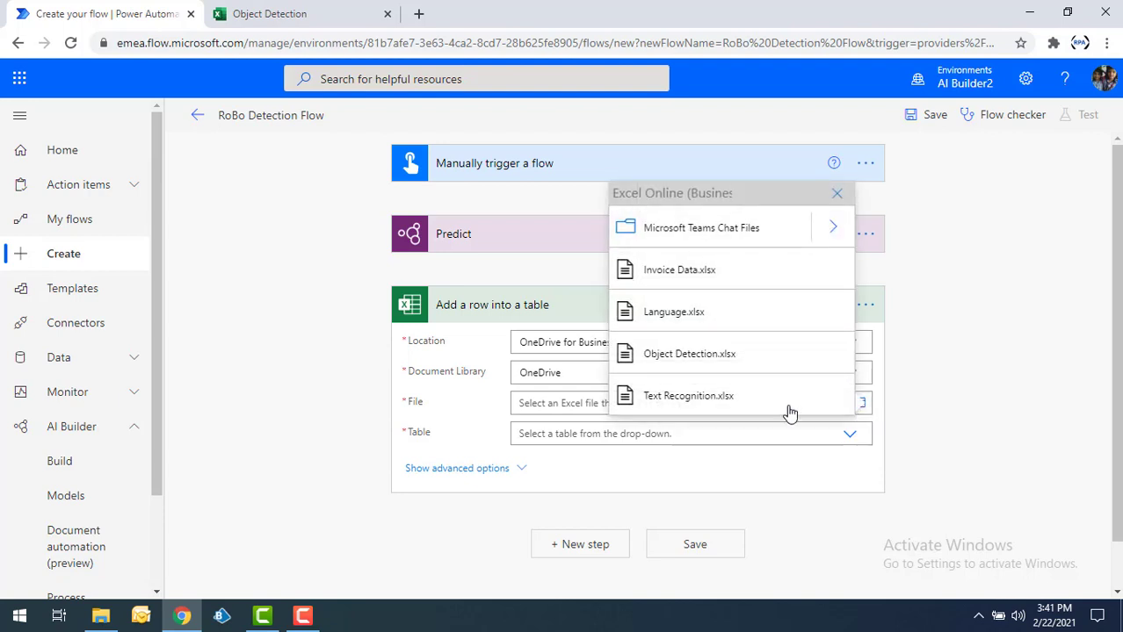
{"action": "left_click", "coordinate": [708, 355]}
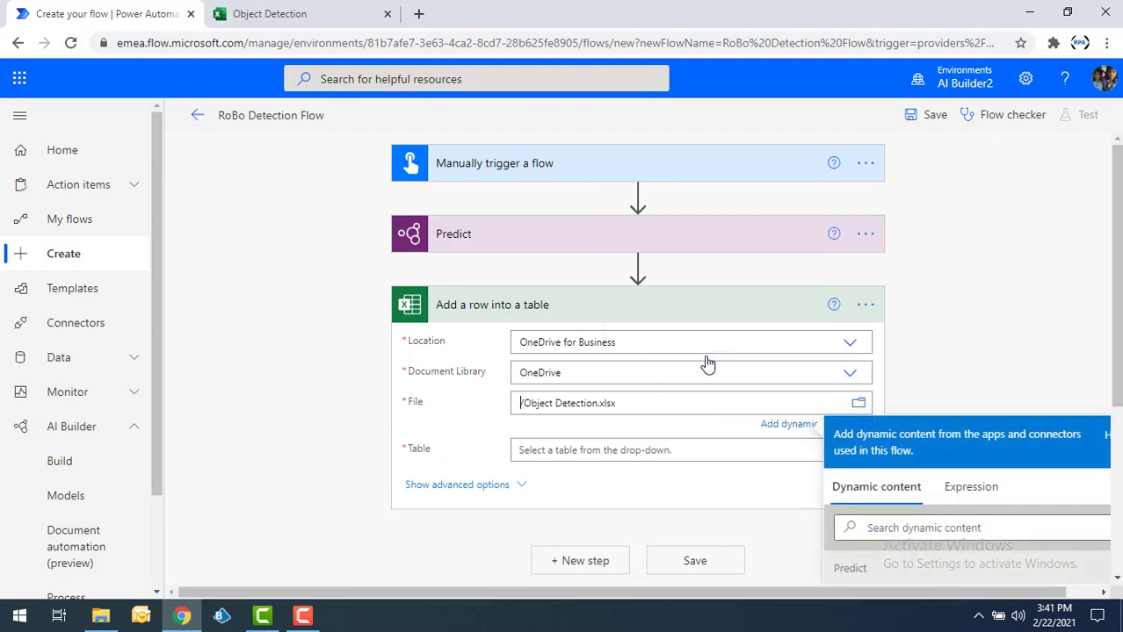
{"action": "left_click", "coordinate": [711, 448]}
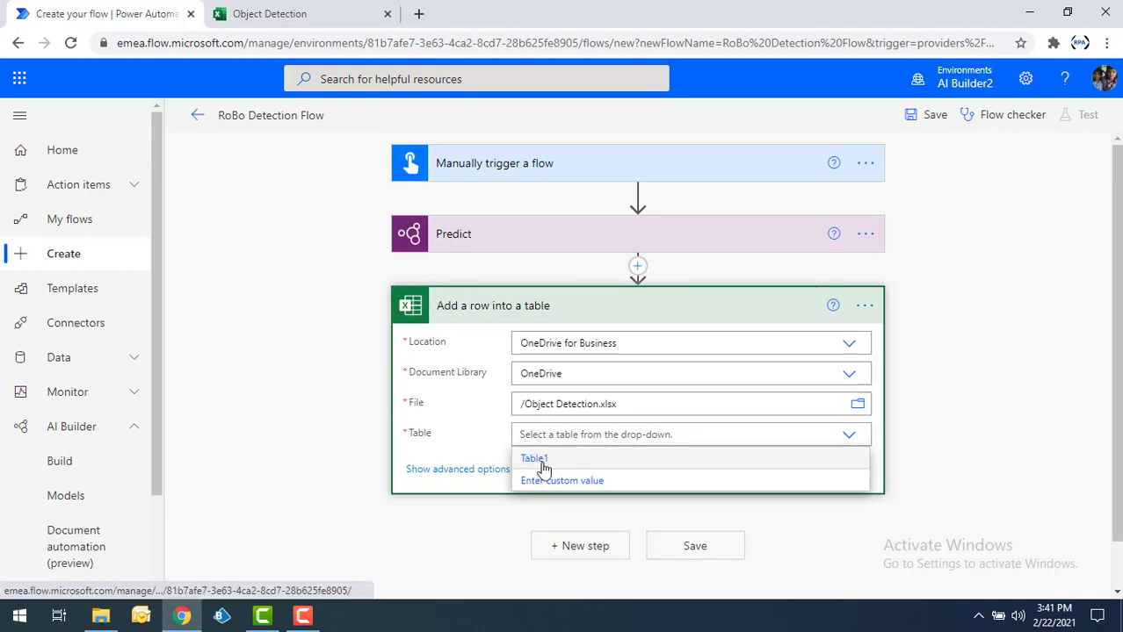
{"action": "left_click", "coordinate": [541, 459]}
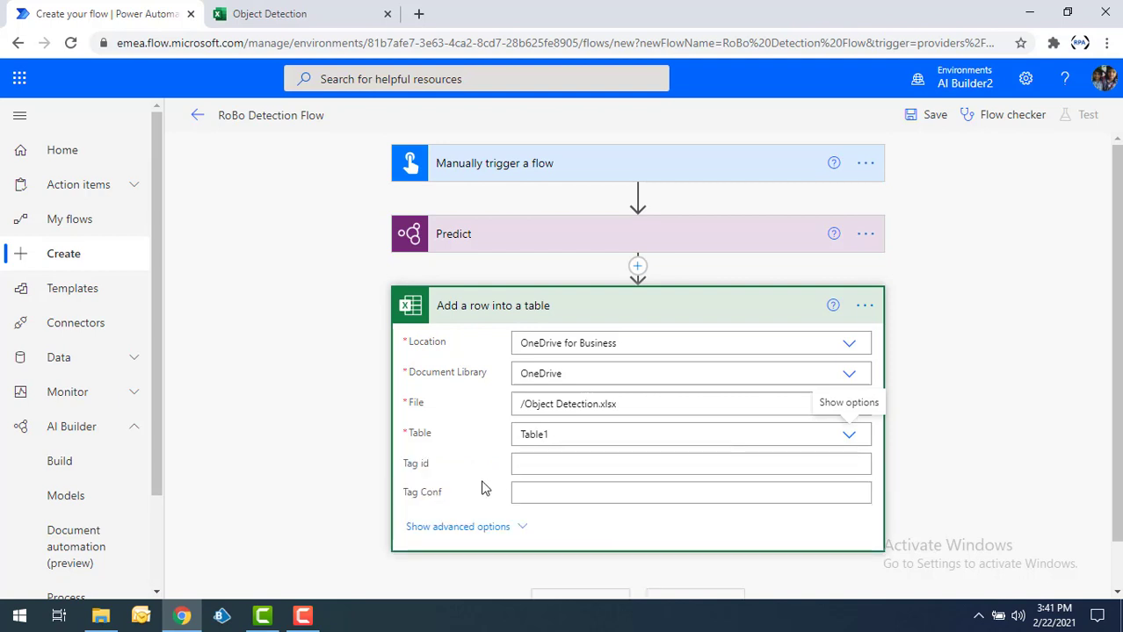
Fill the row action's Tag id column with the Predict action's Tag id dynamic content.
{"action": "left_click", "coordinate": [532, 463]}
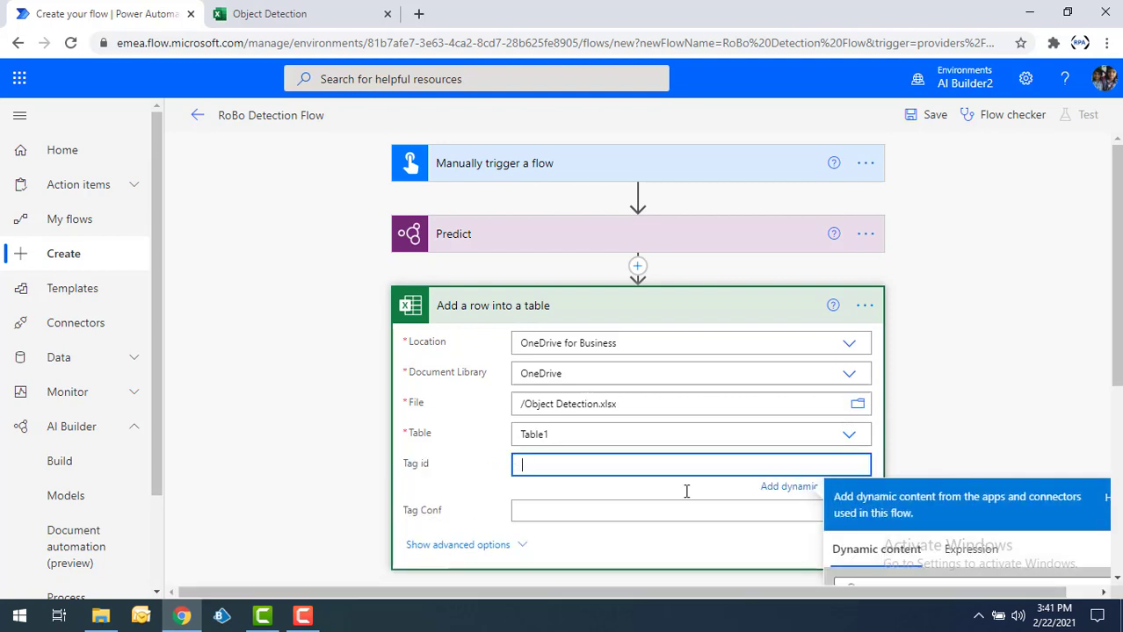
{"action": "scroll", "coordinate": [1038, 505], "scroll_direction": "down", "scroll_amount": 2}
{"action": "scroll", "coordinate": [1027, 502], "scroll_direction": "down", "scroll_amount": 2}
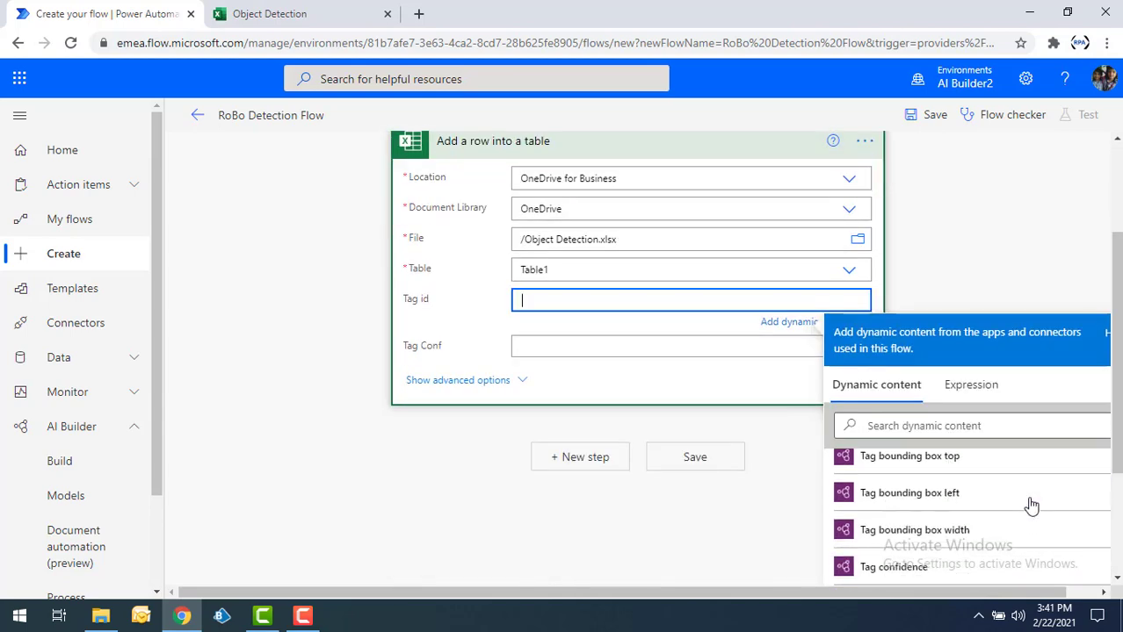
{"action": "scroll", "coordinate": [993, 532], "scroll_direction": "down", "scroll_amount": 3}
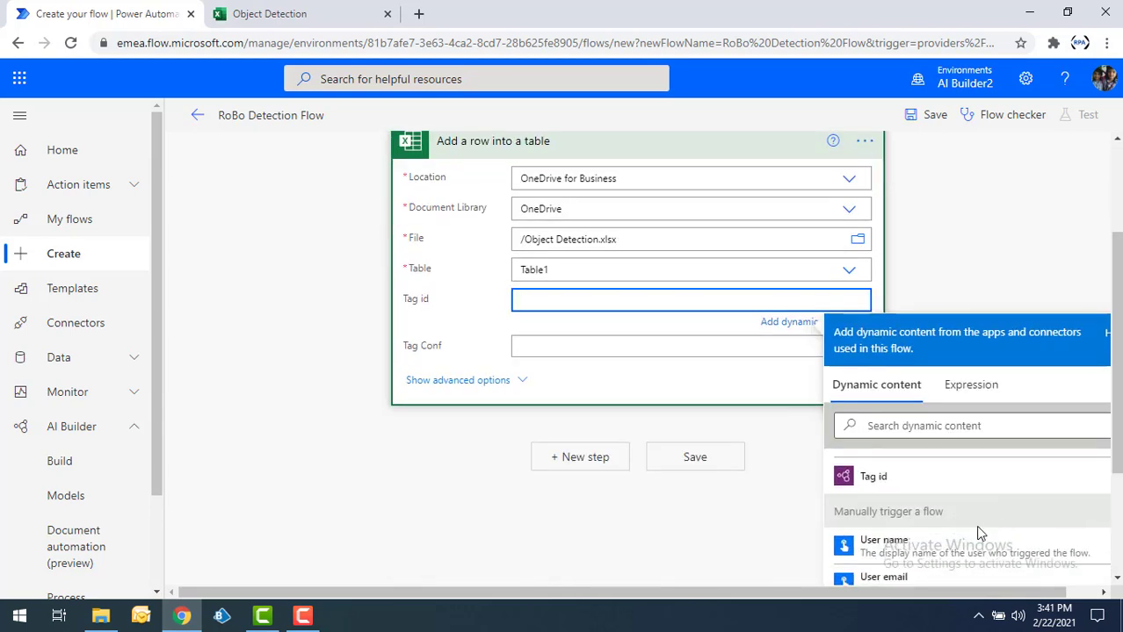
{"action": "left_click", "coordinate": [908, 488]}
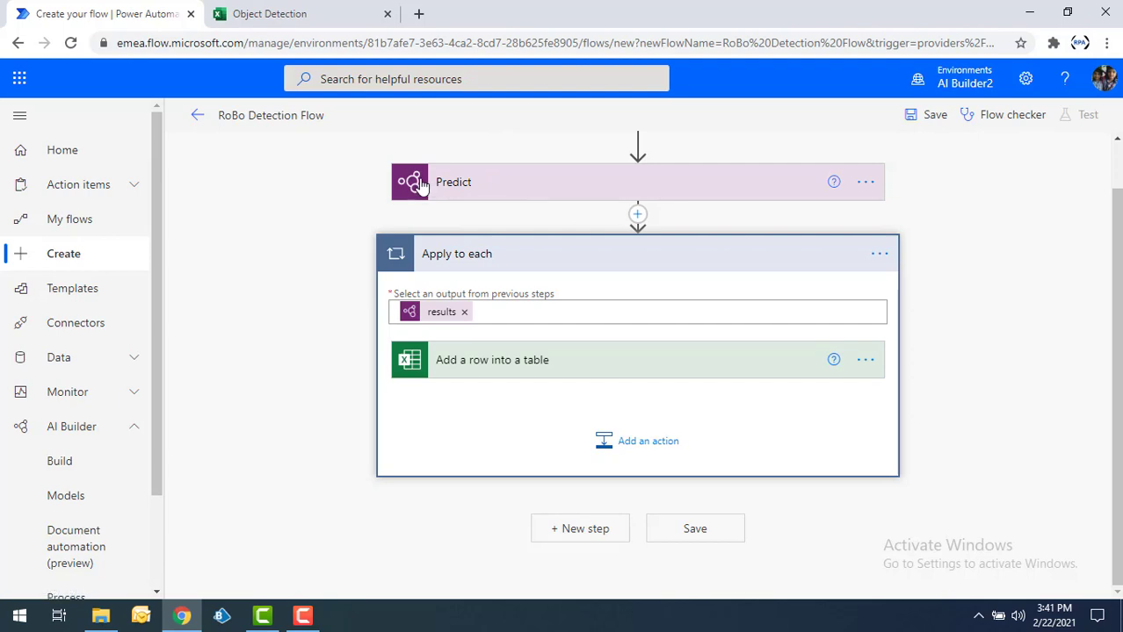
Fill the row action's Tag Conf column with the Tag confidence dynamic content, and save the flow.
{"action": "left_click", "coordinate": [538, 361]}
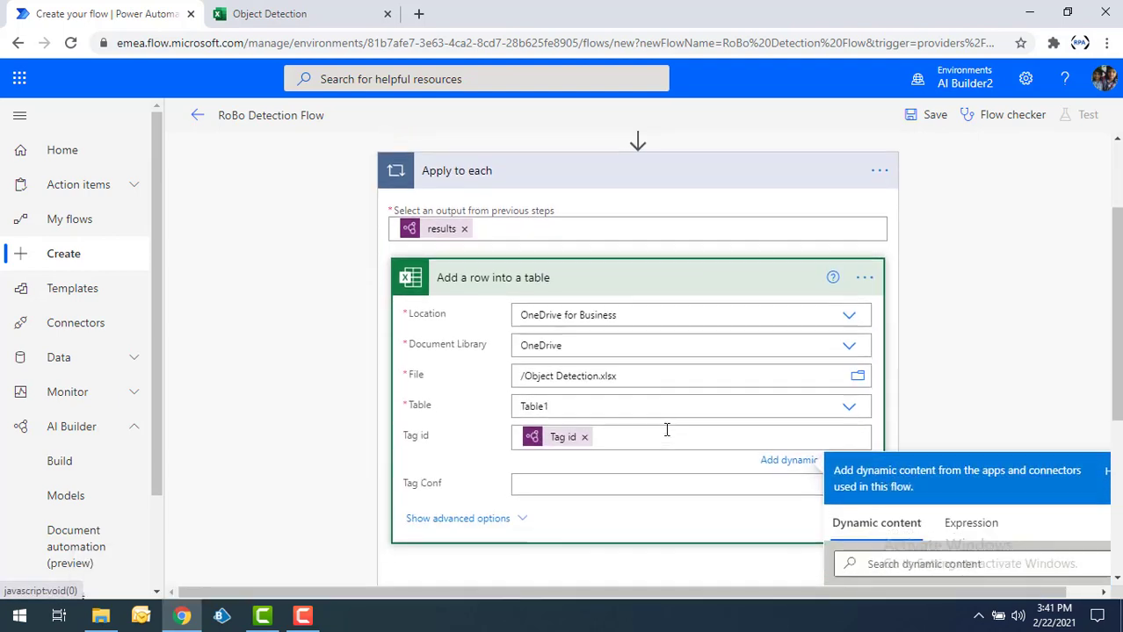
{"action": "left_click", "coordinate": [542, 486]}
{"action": "scroll", "coordinate": [668, 492], "scroll_direction": "down", "scroll_amount": 3}
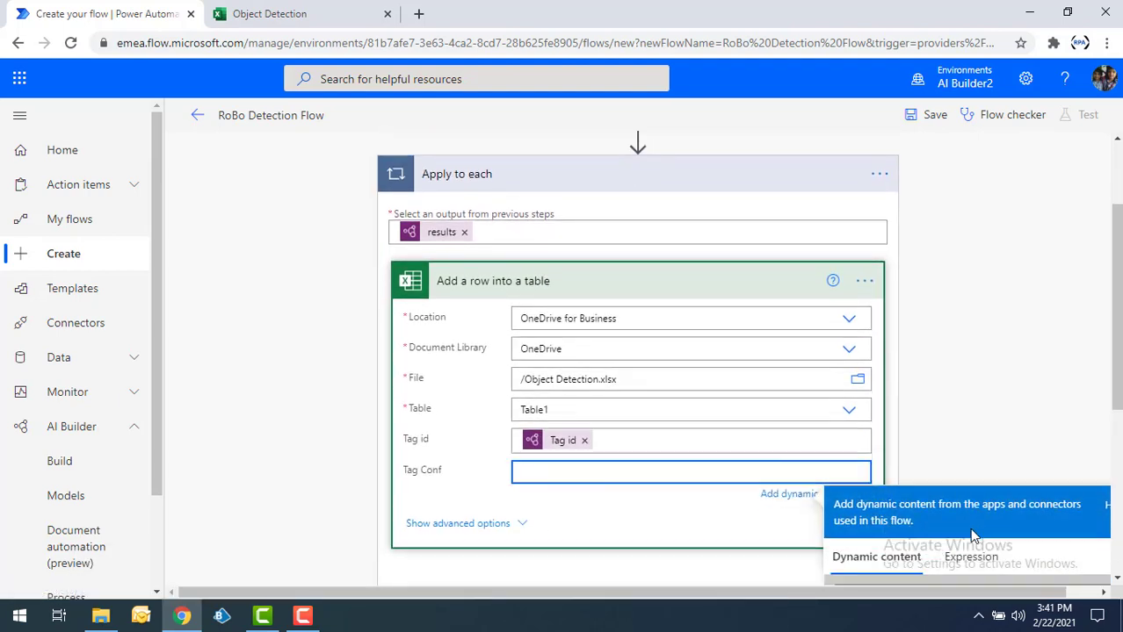
{"action": "scroll", "coordinate": [966, 527], "scroll_direction": "down", "scroll_amount": 2}
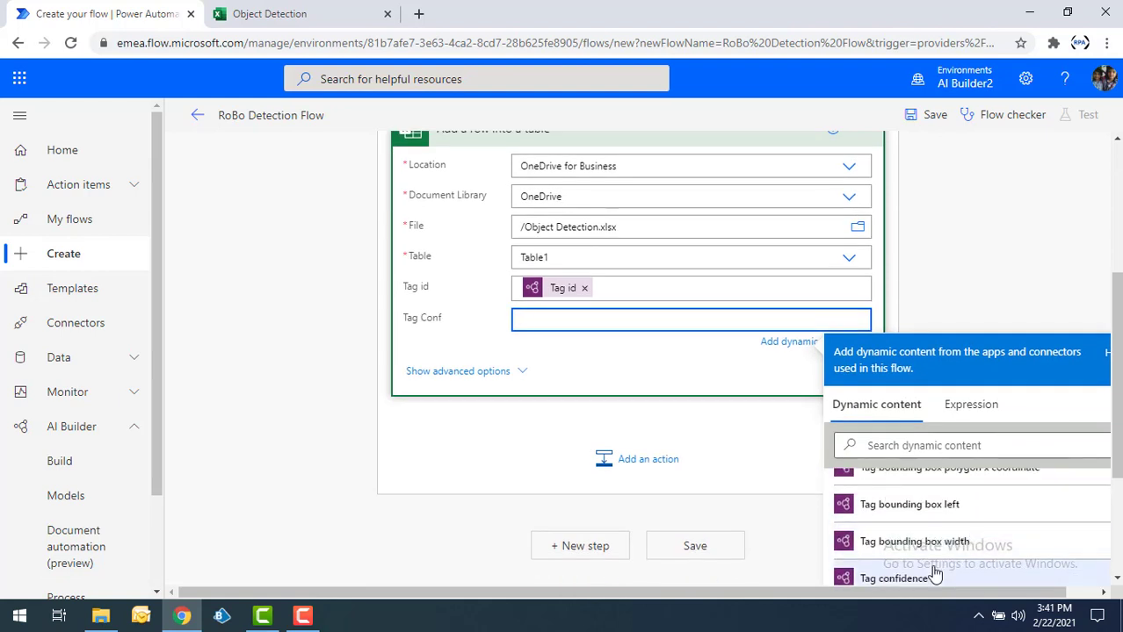
{"action": "scroll", "coordinate": [934, 572], "scroll_direction": "down", "scroll_amount": 2}
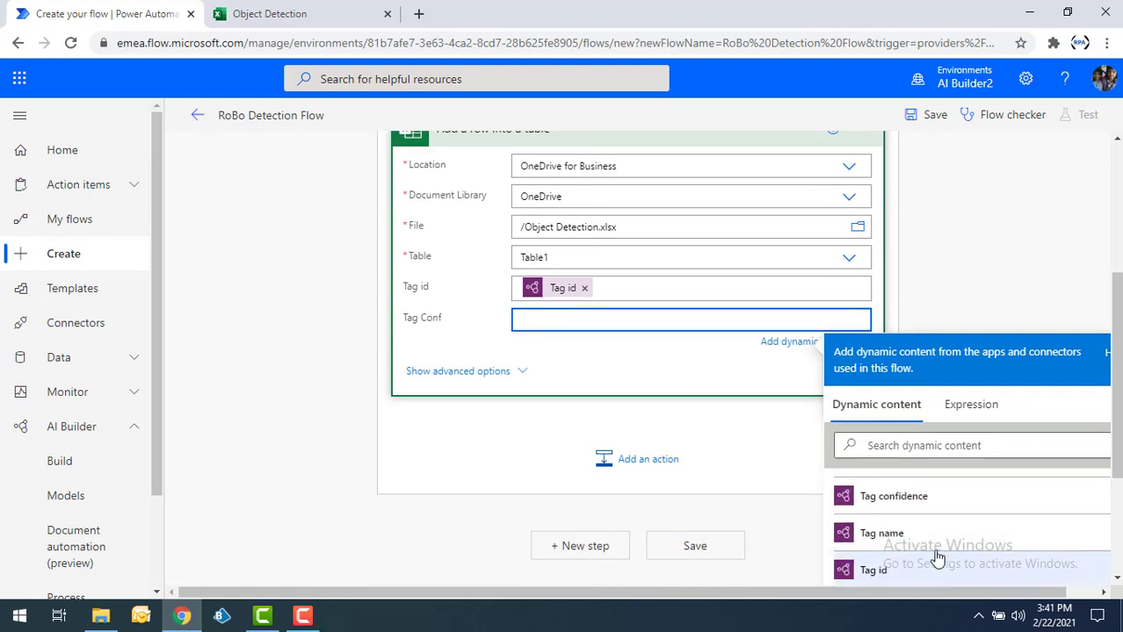
{"action": "left_click", "coordinate": [914, 508]}
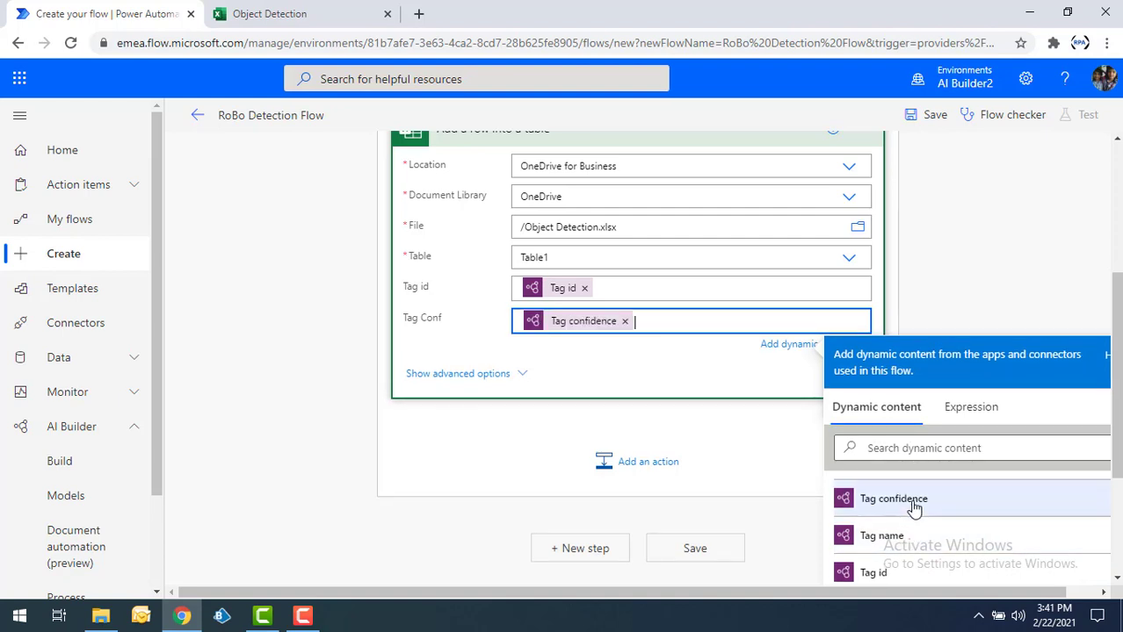
{"action": "left_click", "coordinate": [771, 531]}
{"action": "left_click", "coordinate": [714, 571]}
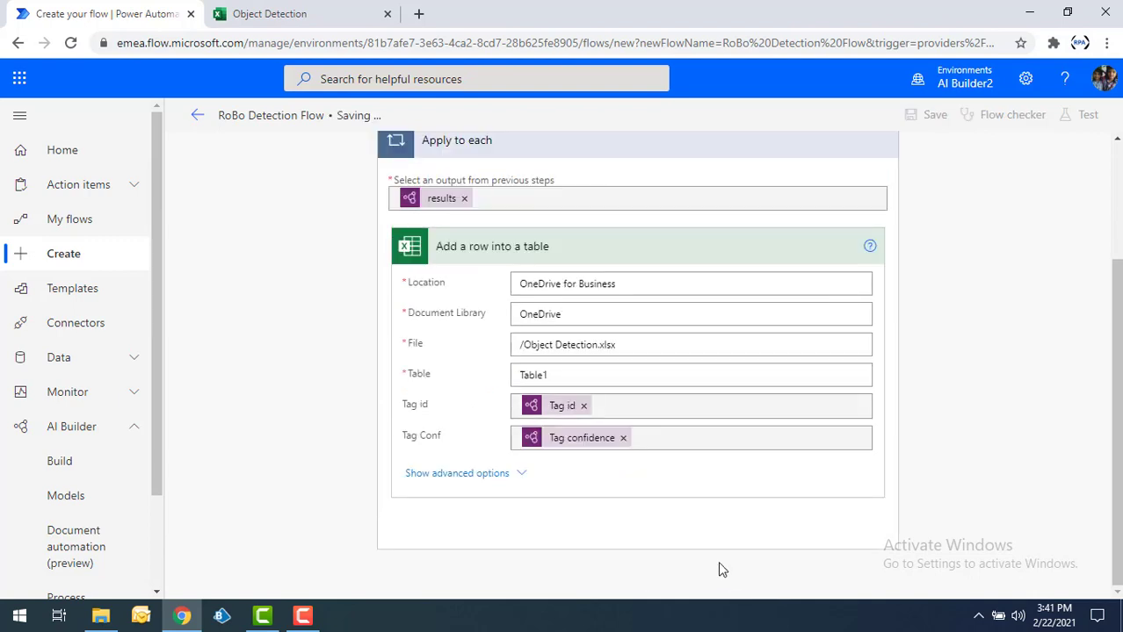
Start a manual test of RoBo Detection Flow with Save & Test.
{"action": "scroll", "coordinate": [725, 540], "scroll_direction": "up", "scroll_amount": 2}
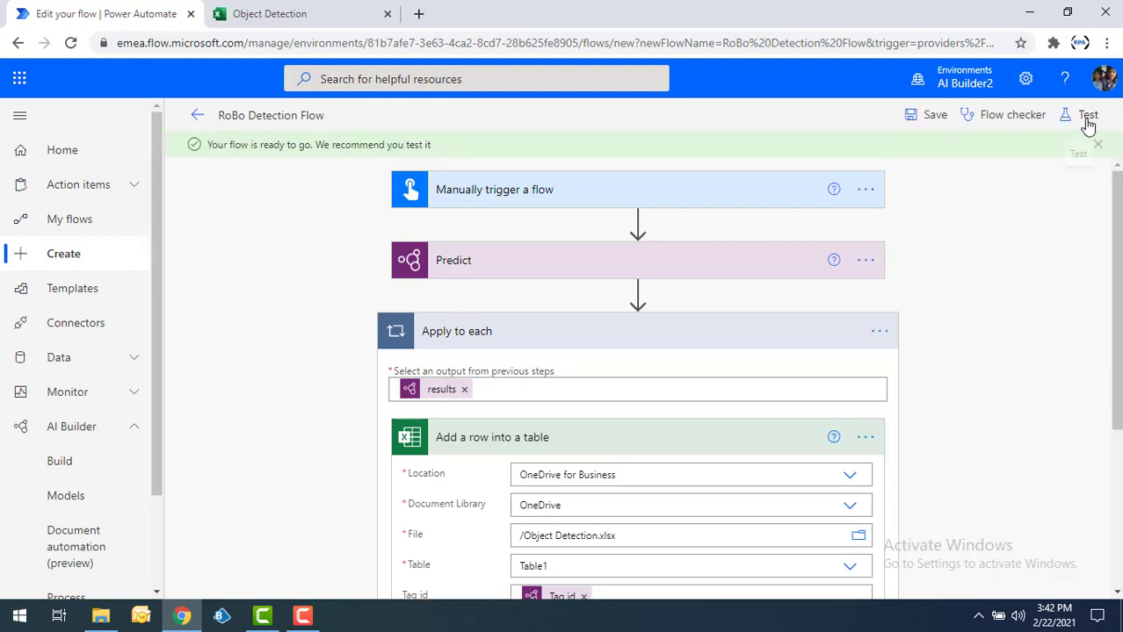
{"action": "left_click", "coordinate": [1087, 118]}
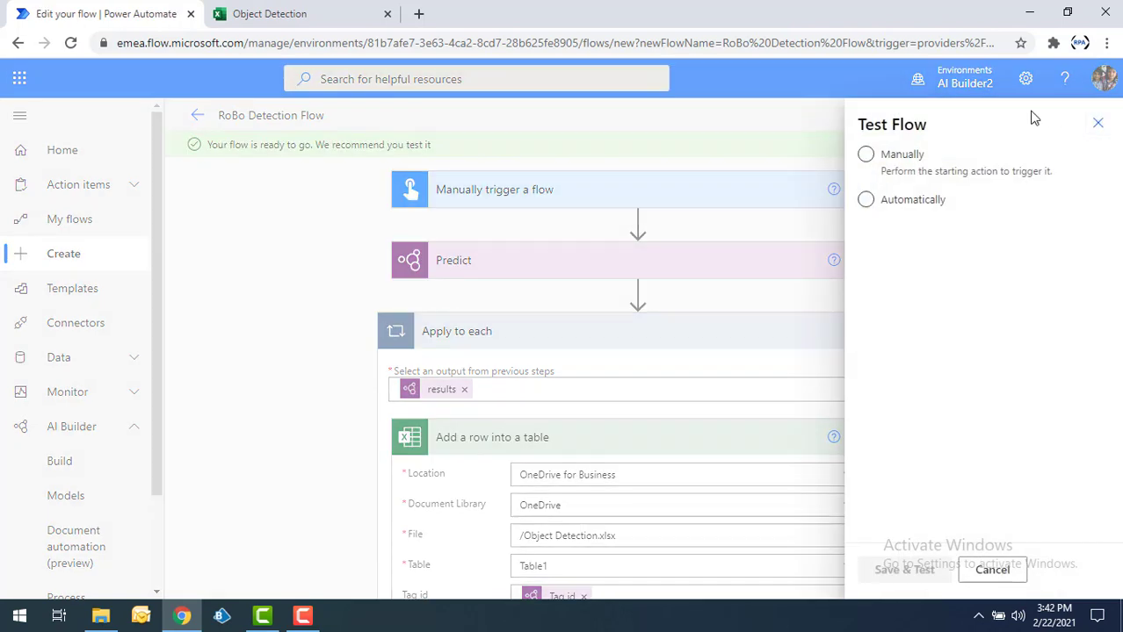
{"action": "left_click", "coordinate": [867, 158]}
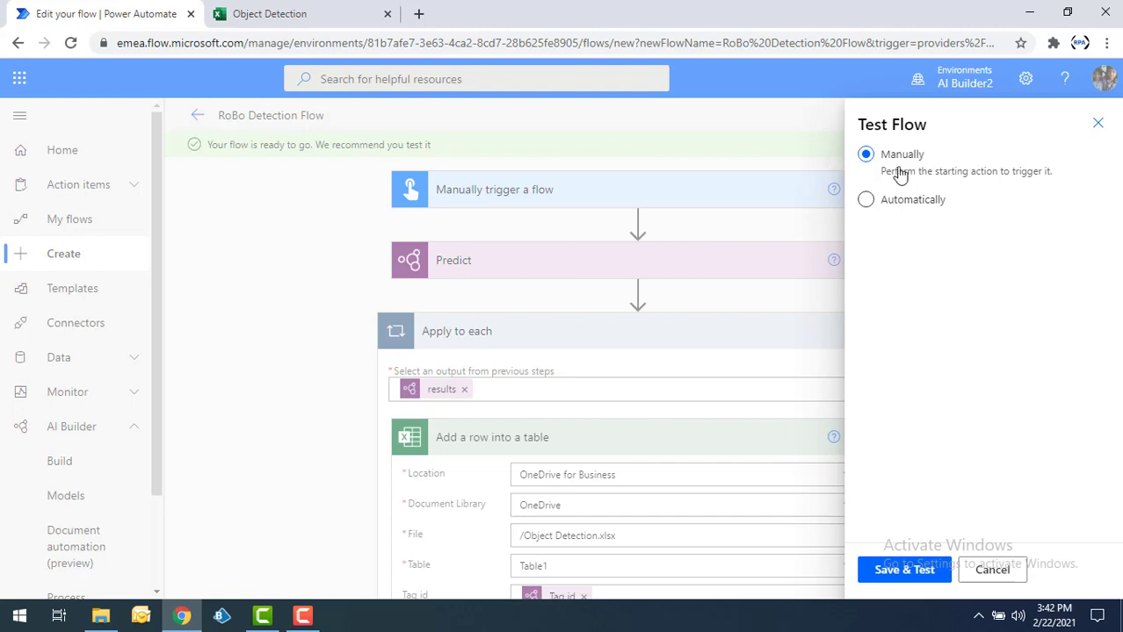
{"action": "left_click", "coordinate": [918, 572]}
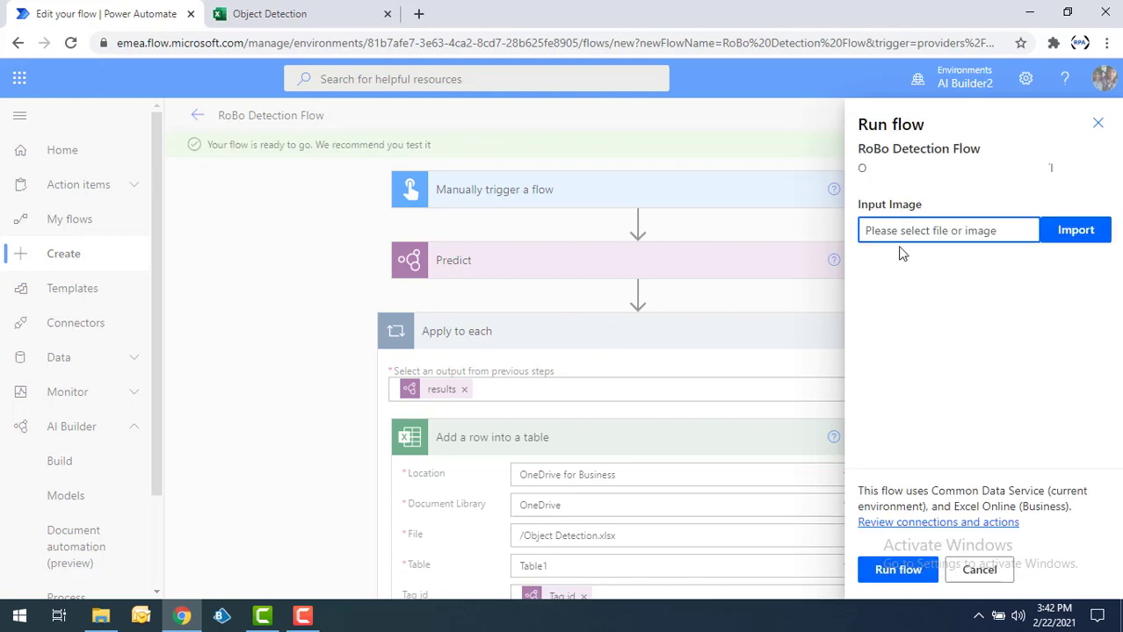
Browse for the Input Image in the Robots > Test folder and preview image 2 in Photos.
{"action": "left_click", "coordinate": [1074, 235]}
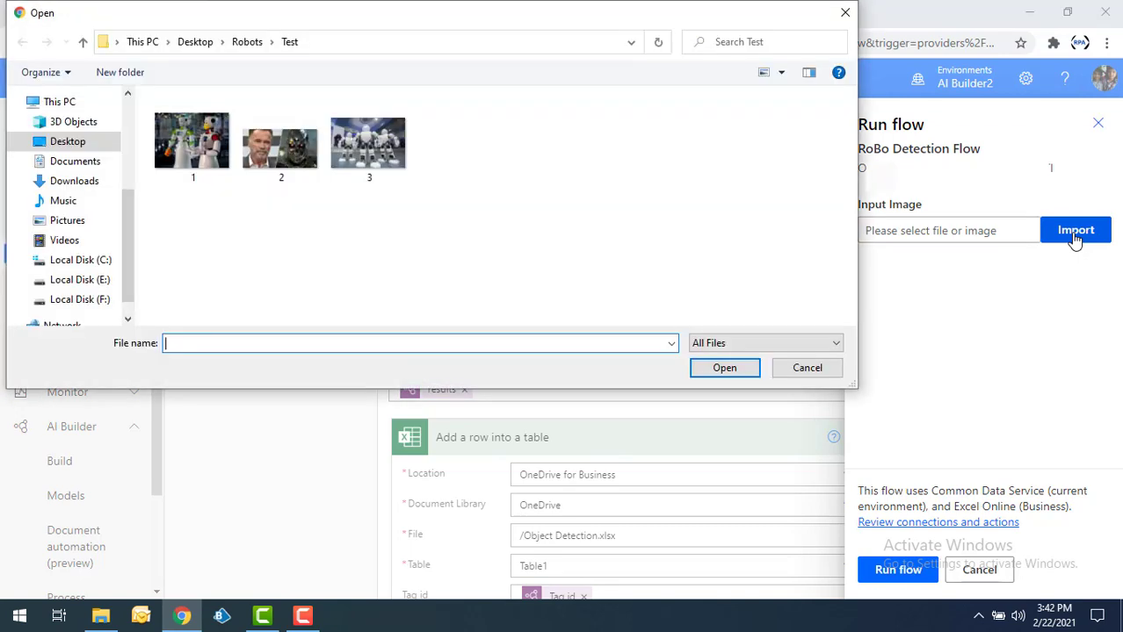
{"action": "left_click", "coordinate": [289, 155]}
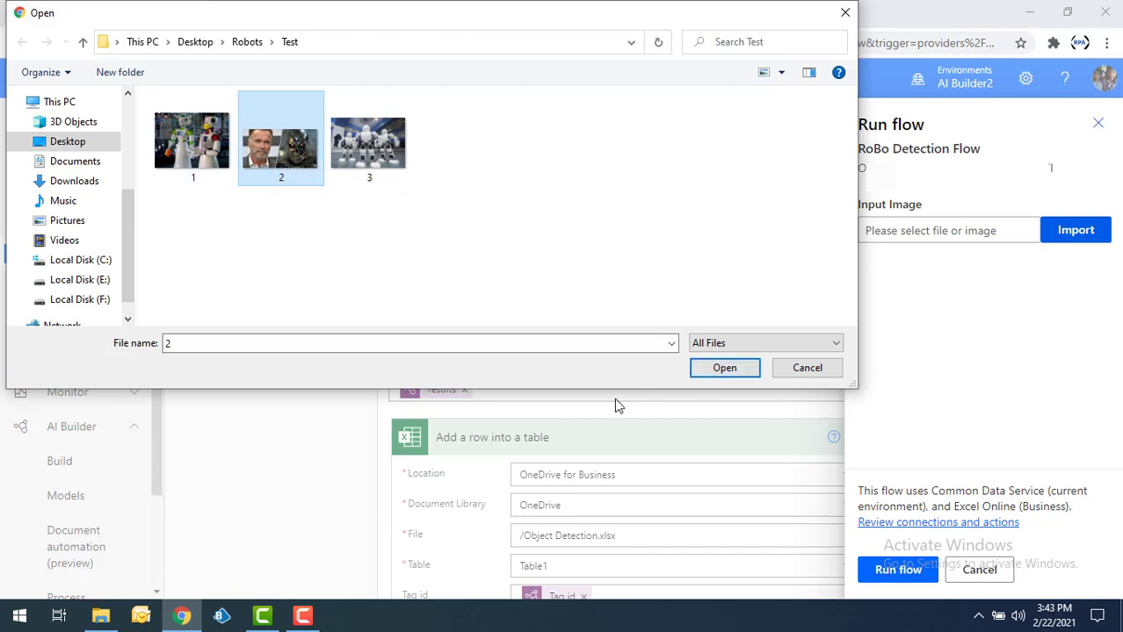
{"action": "right_click", "coordinate": [283, 151]}
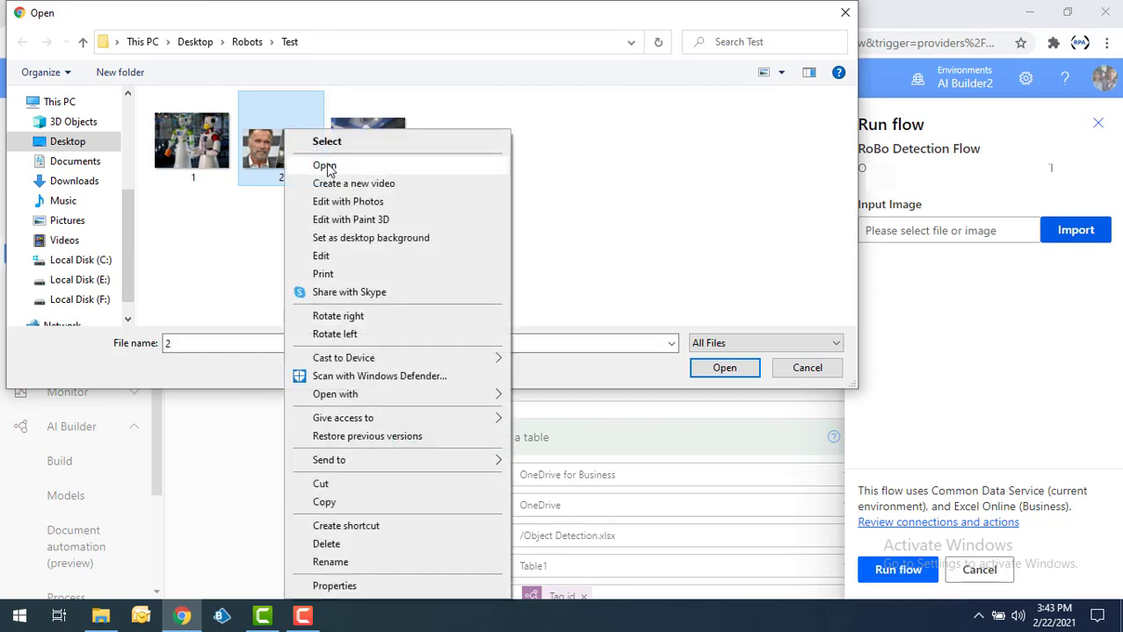
{"action": "left_click", "coordinate": [303, 165]}
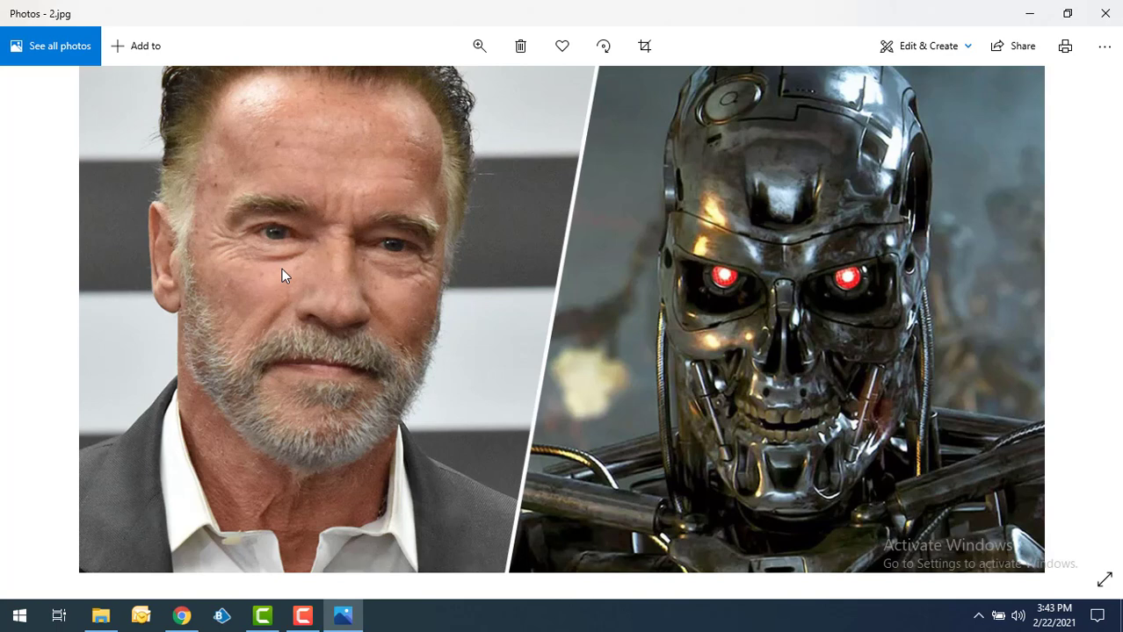
{"action": "left_click", "coordinate": [1106, 13]}
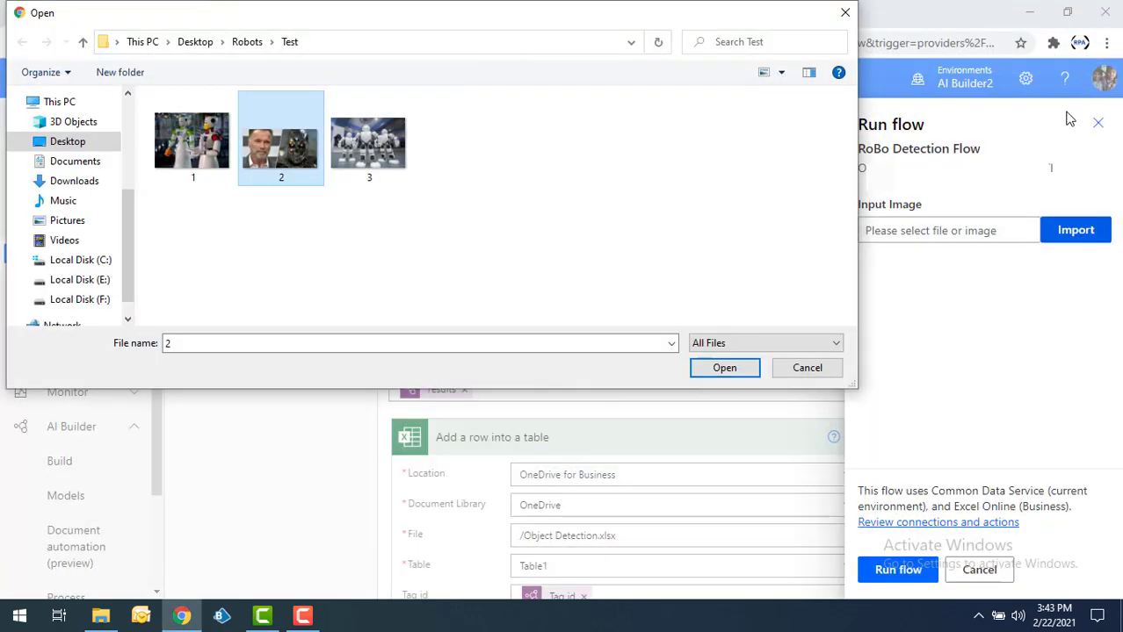
Import 2.jpg as the Input Image and run the flow.
{"action": "double_click", "coordinate": [277, 141]}
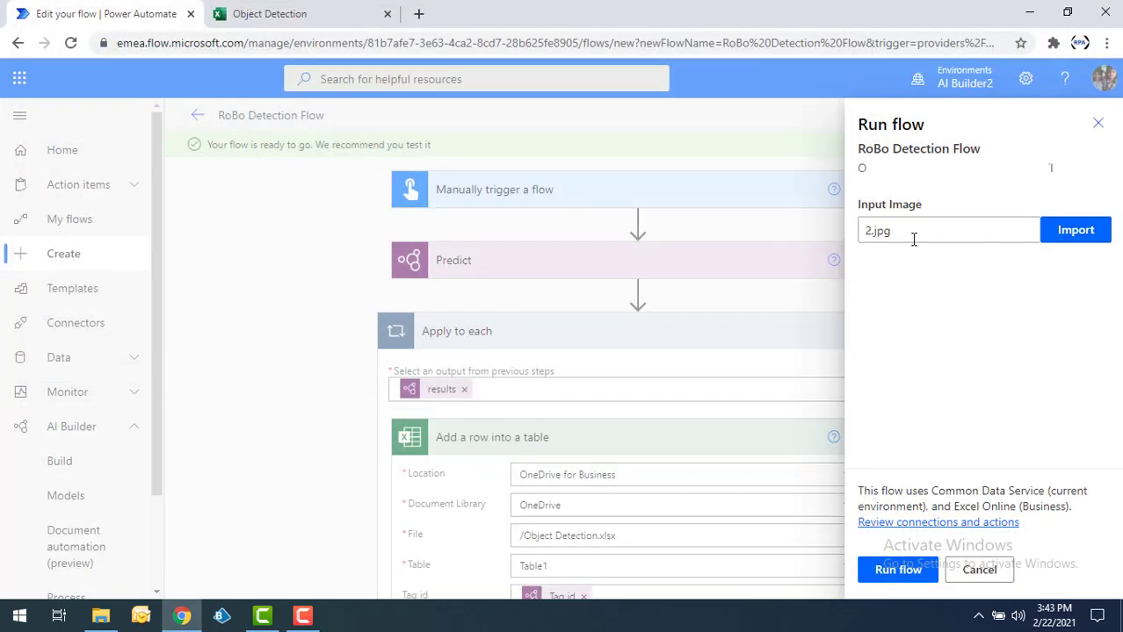
{"action": "left_click", "coordinate": [892, 571]}
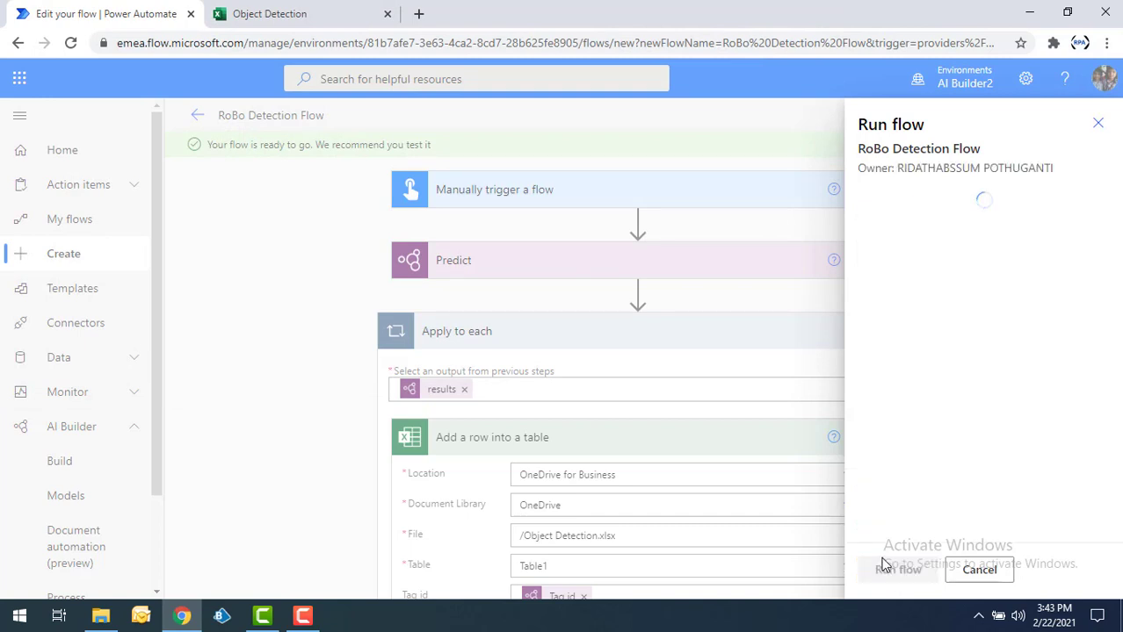
{"action": "left_click", "coordinate": [890, 573]}
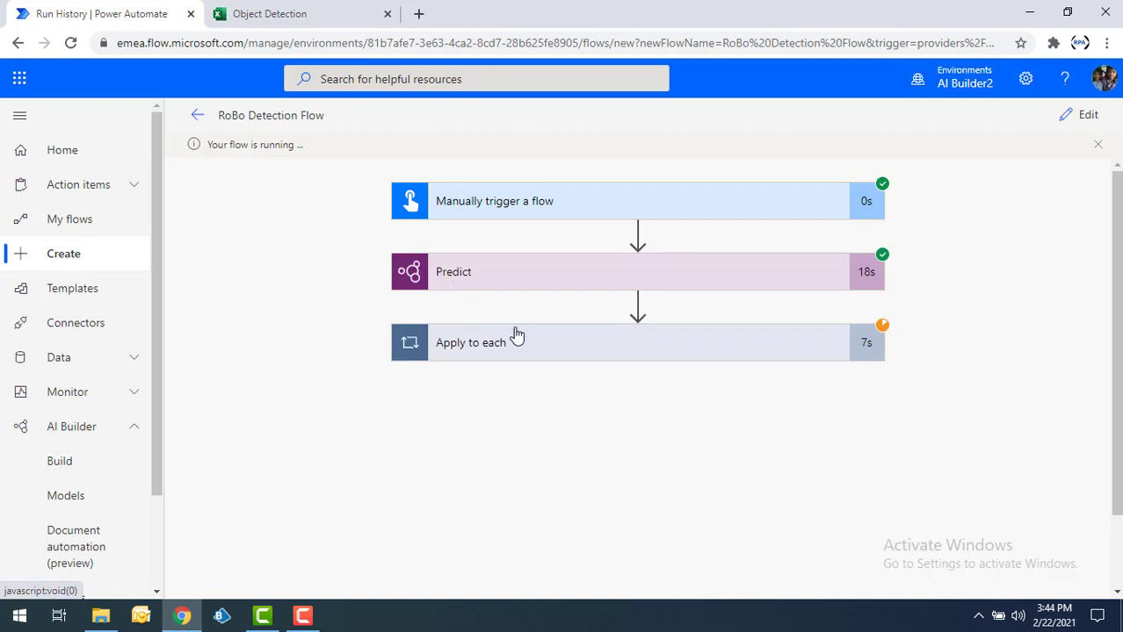
Check the logged rows in the Object Detection workbook in Excel, auto-fitting the Tag id column's width, and return to the flow run.
{"action": "left_click", "coordinate": [281, 11]}
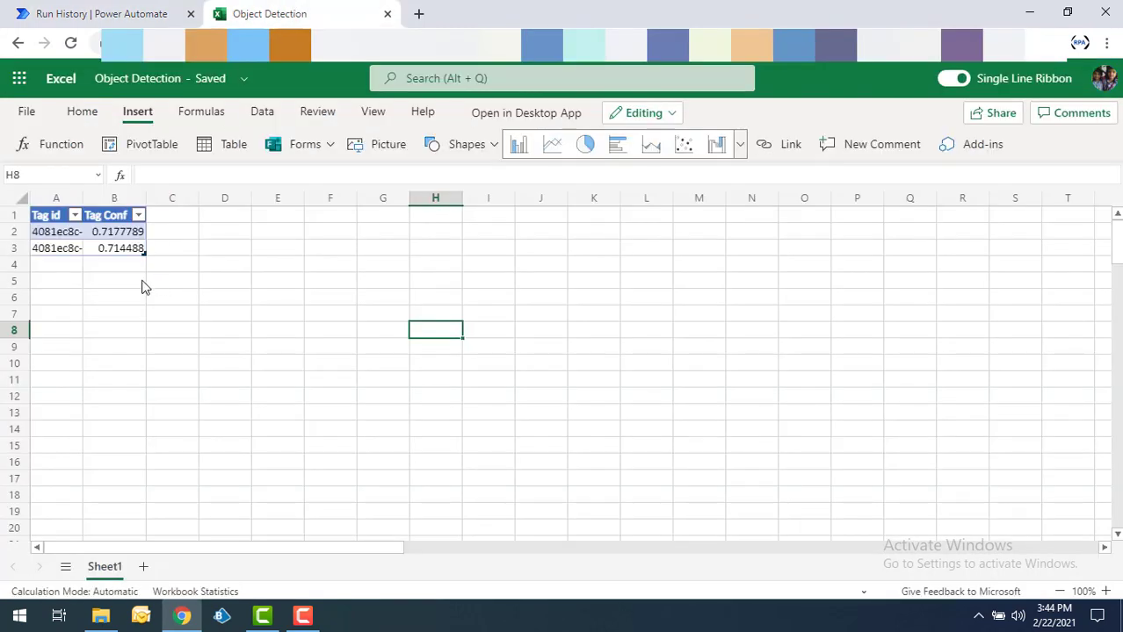
{"action": "double_click", "coordinate": [86, 198]}
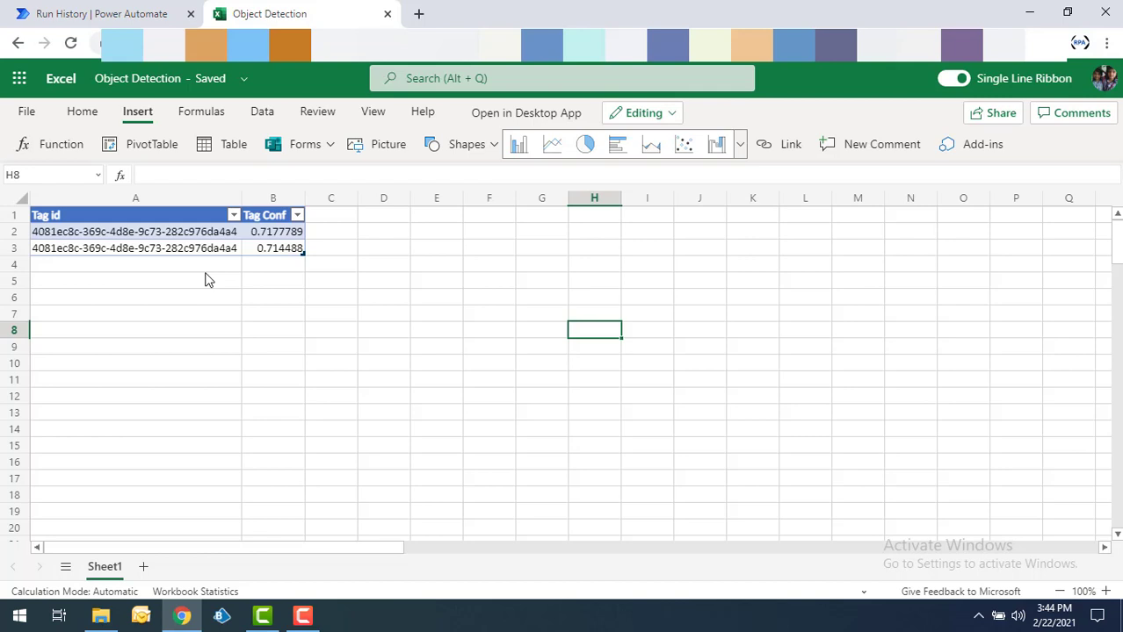
{"action": "key", "text": "ctrl+Tab"}
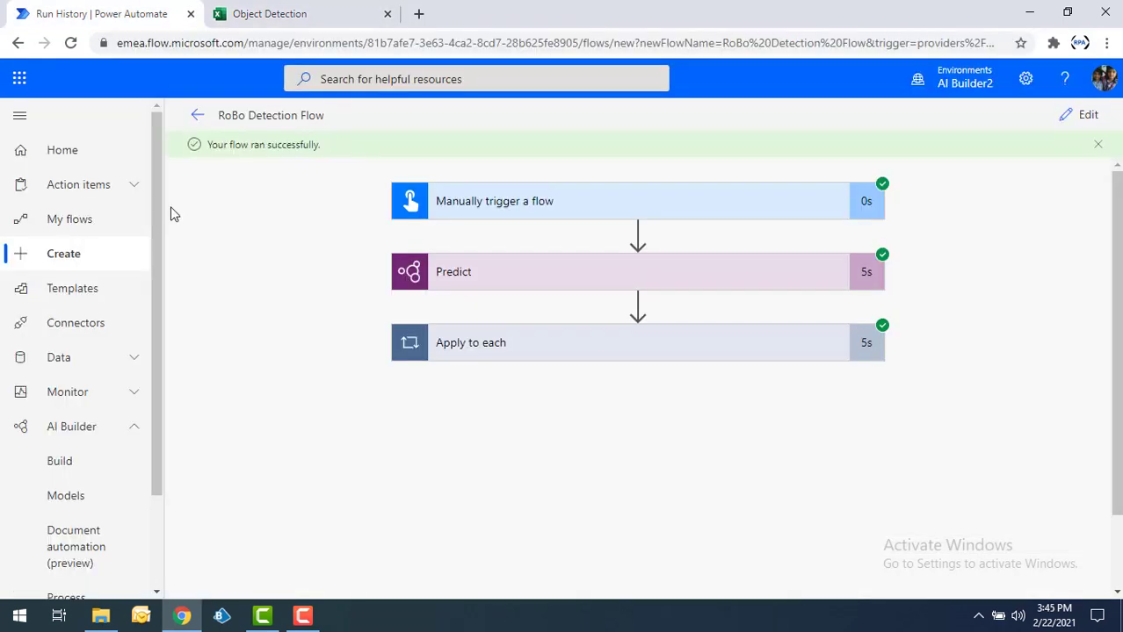